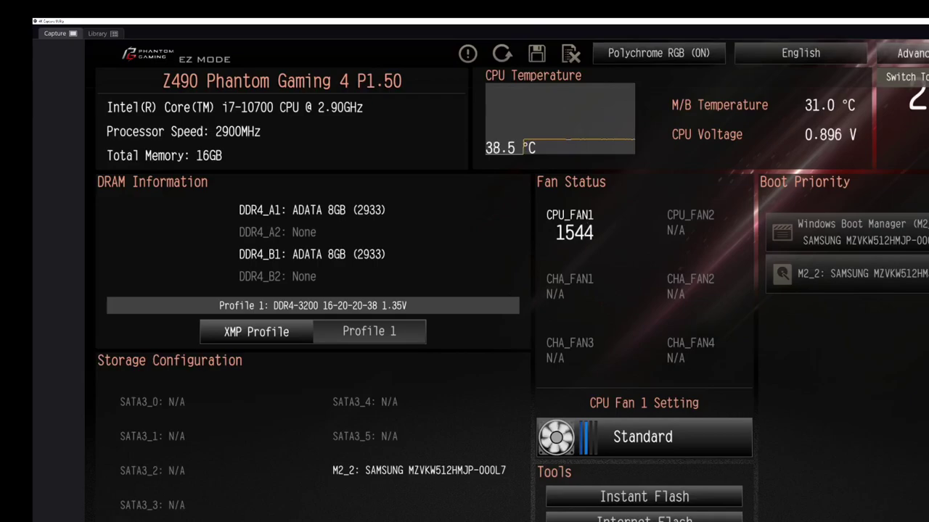
Switch from EZ Mode to Advanced Mode and bring up the OC Tweaker page.
click(913, 53)
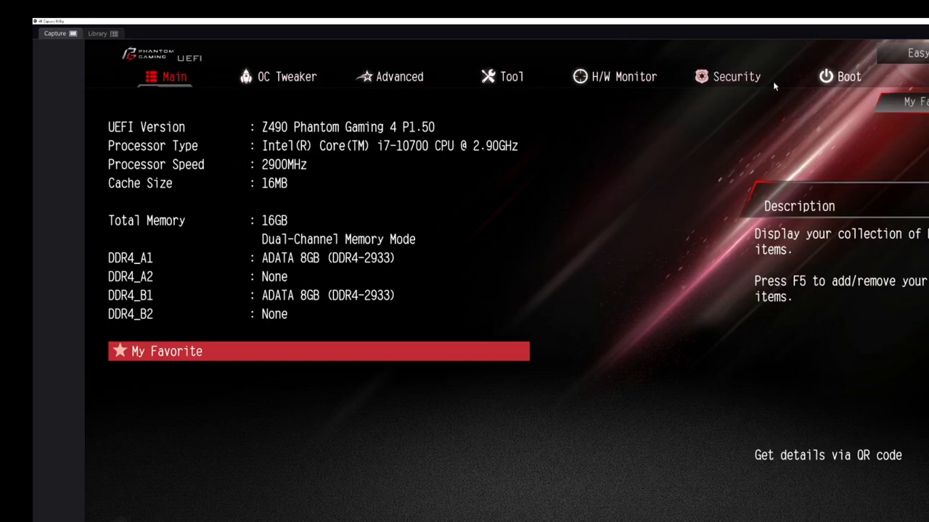
click(305, 82)
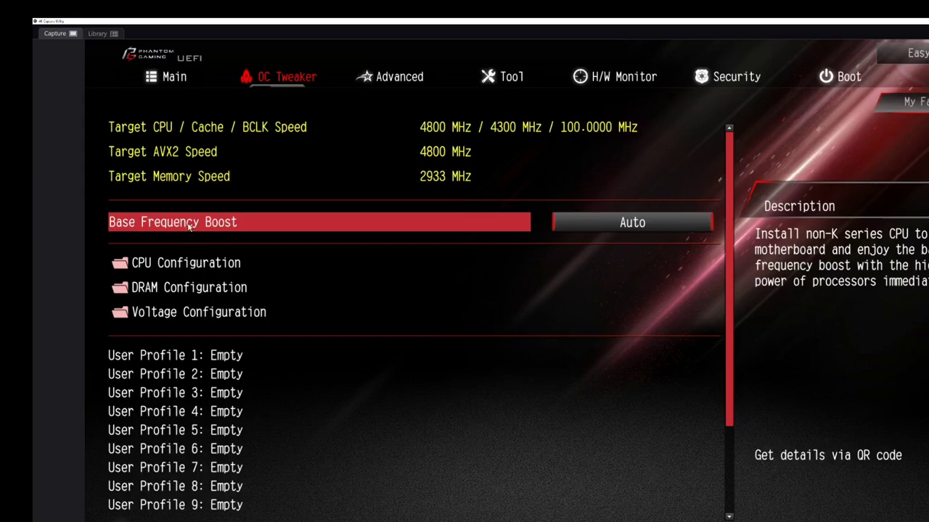
click(177, 266)
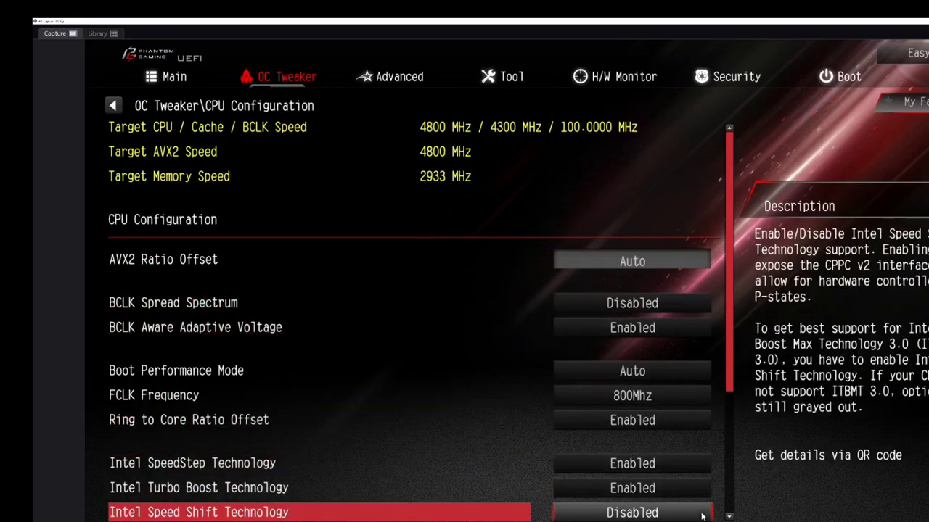
scroll(702, 516, down, 6)
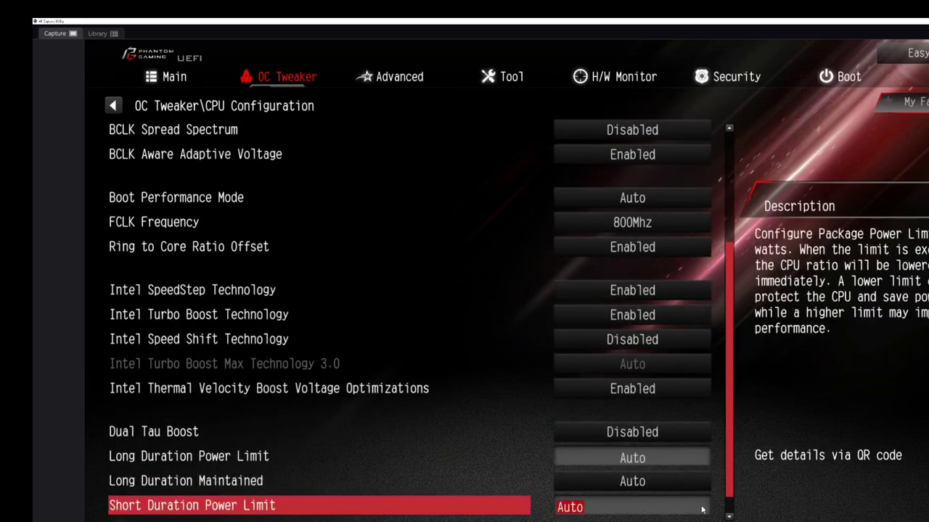
scroll(701, 510, down, 1)
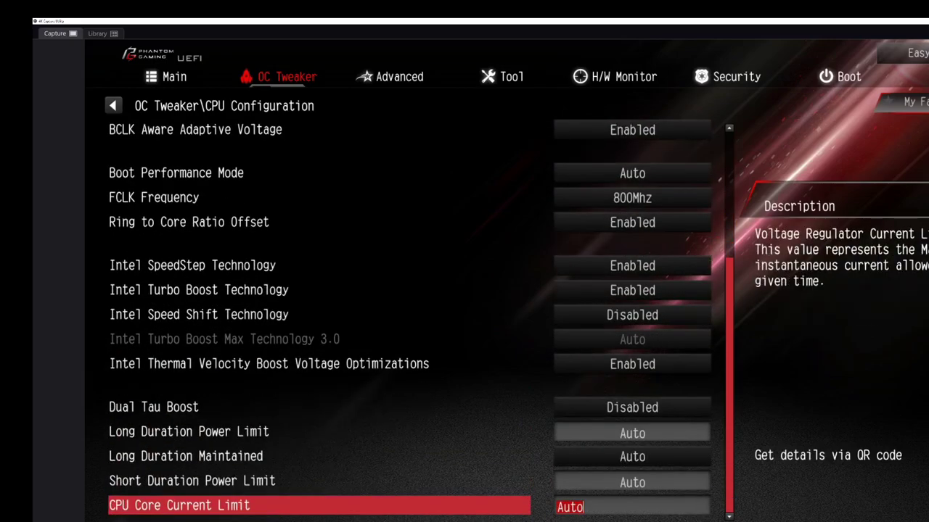
click(243, 433)
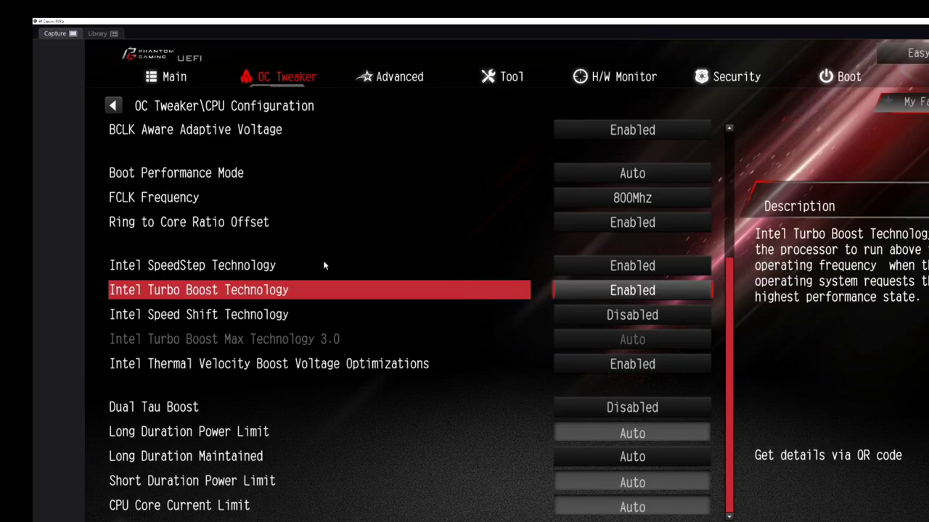
click(701, 270)
key(Up)
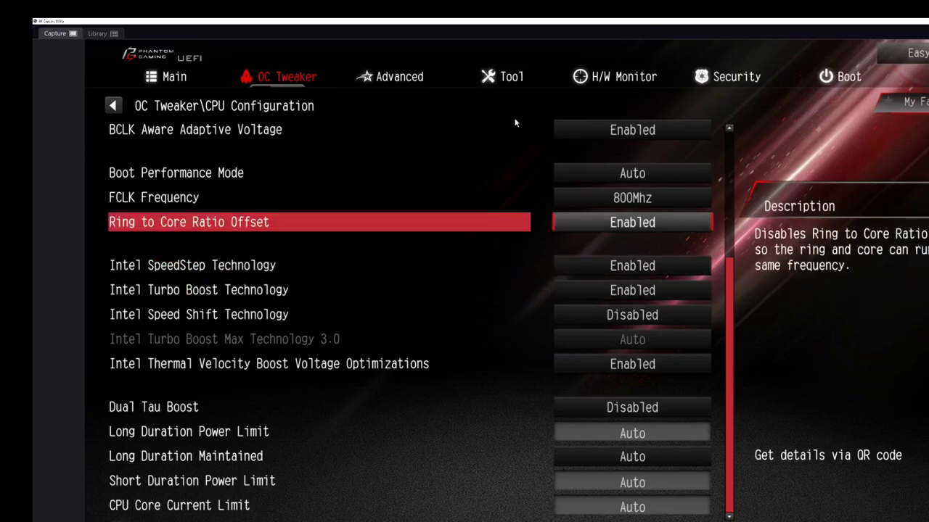
click(114, 105)
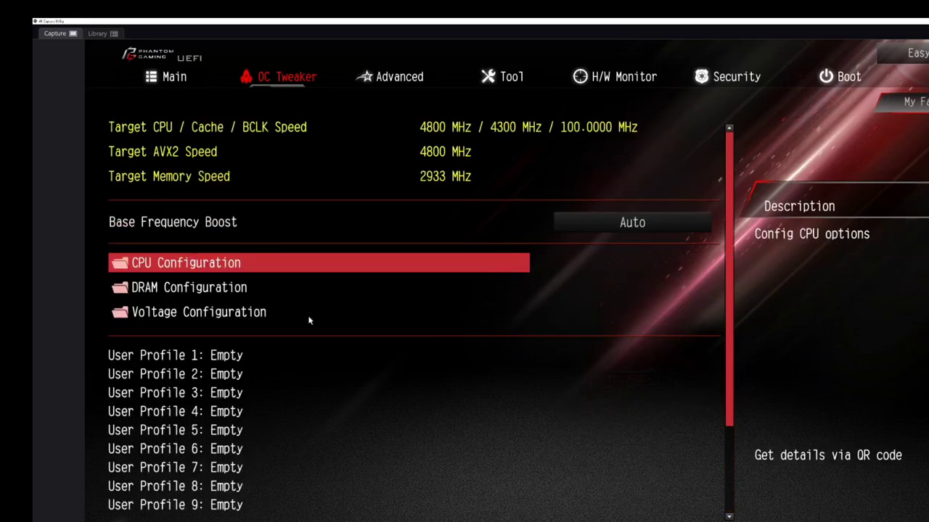
Open DRAM Configuration to view XMP 2.0 Profile 1 and DRAM Frequency DDR4-2933.
double_click(209, 289)
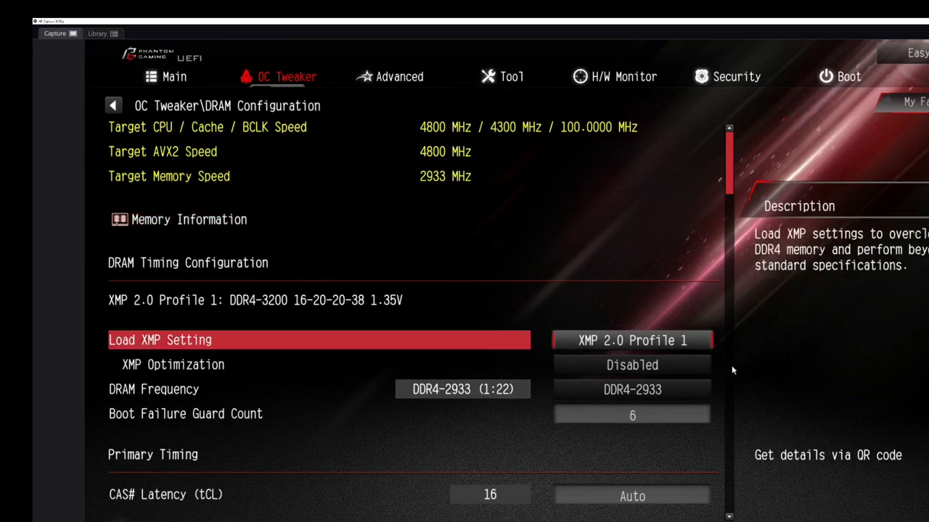
Enable XMP Optimization and review the DRAM Frequency options, keeping DDR4-2933.
click(635, 366)
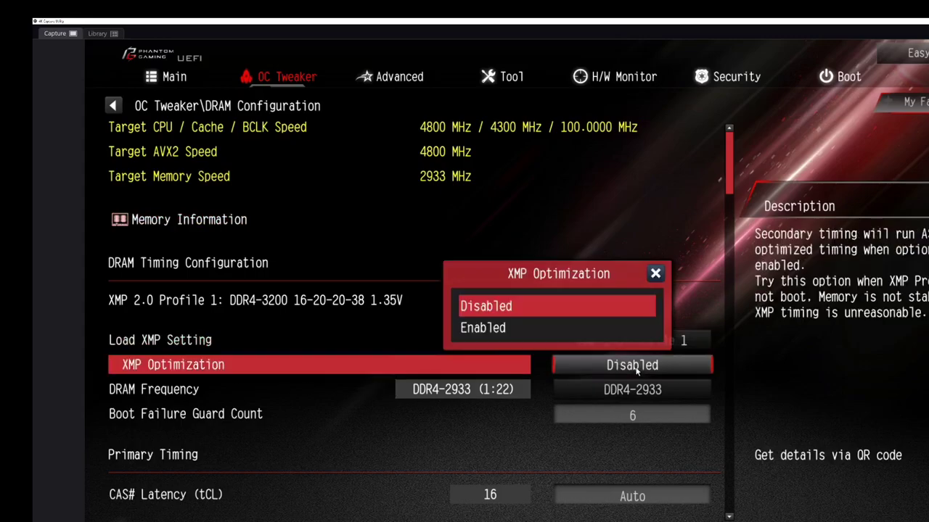
click(490, 330)
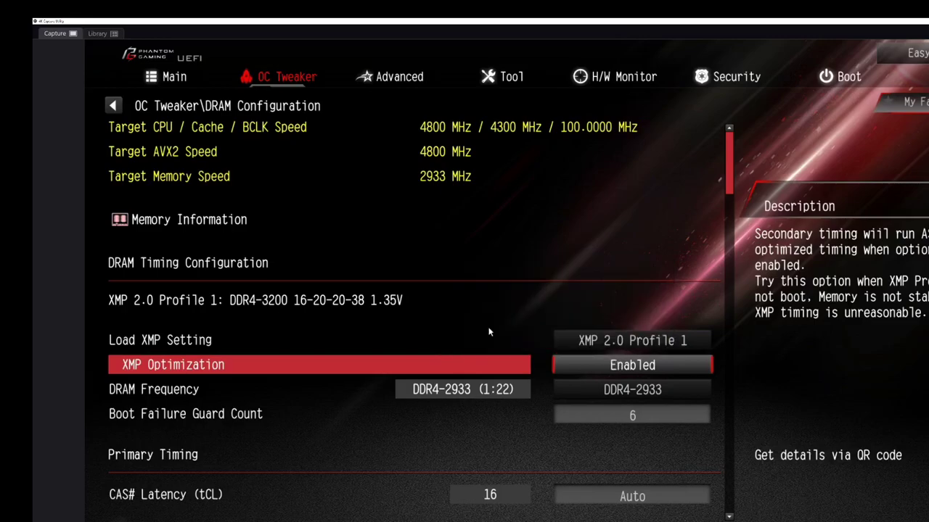
click(504, 391)
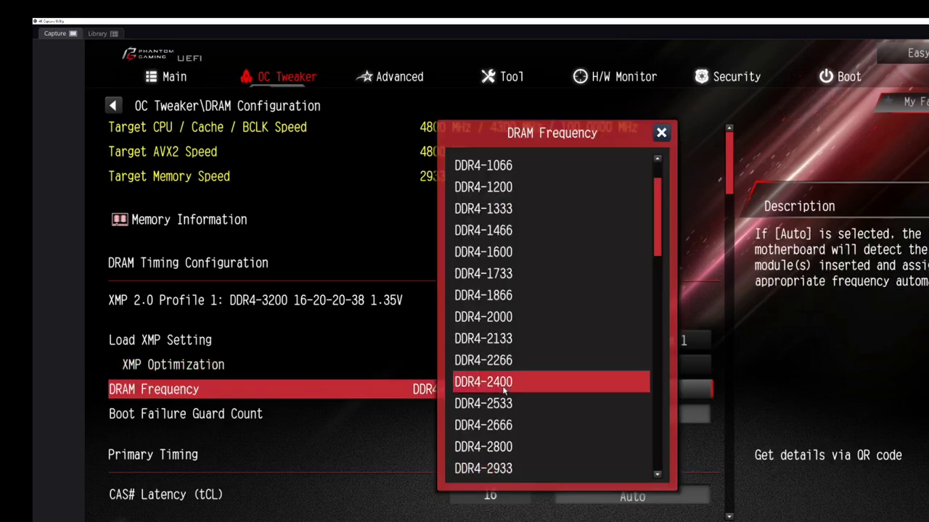
scroll(552, 472, down, 20)
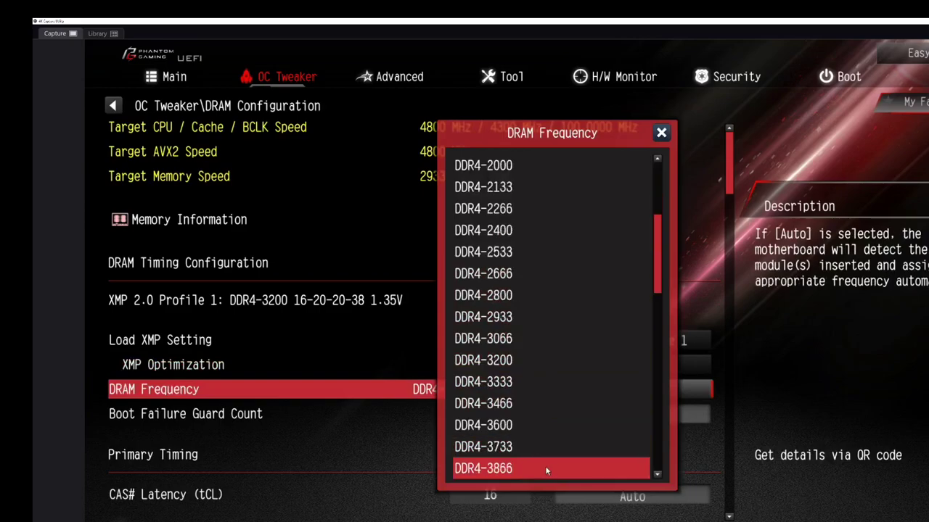
scroll(551, 473, down, 15)
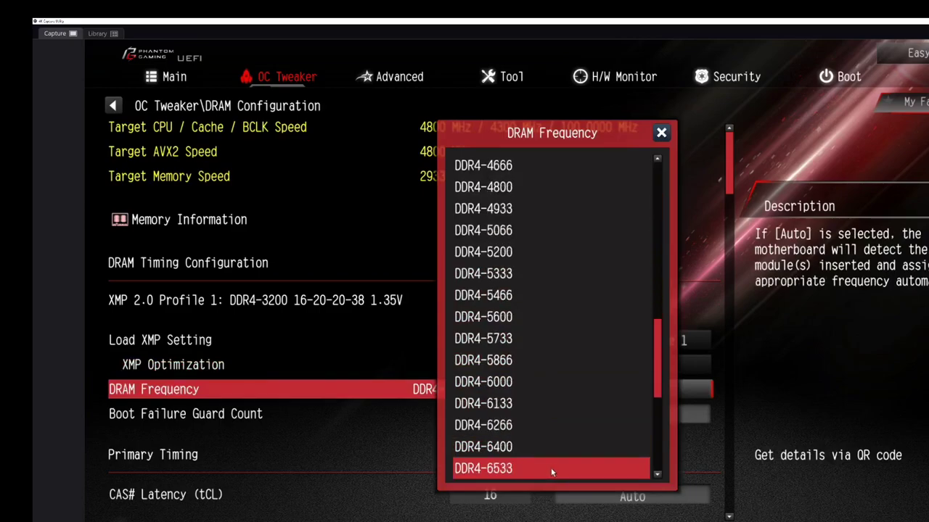
scroll(552, 472, down, 4)
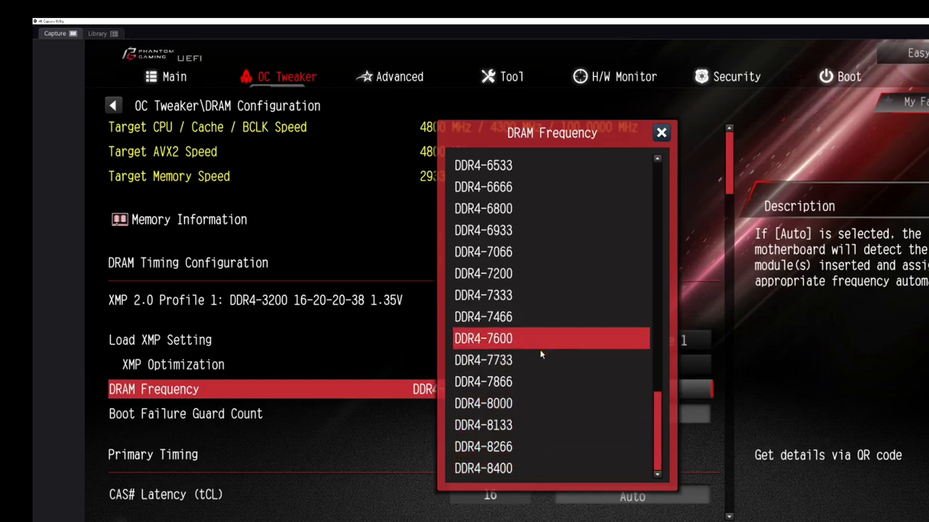
scroll(559, 172, up, 5)
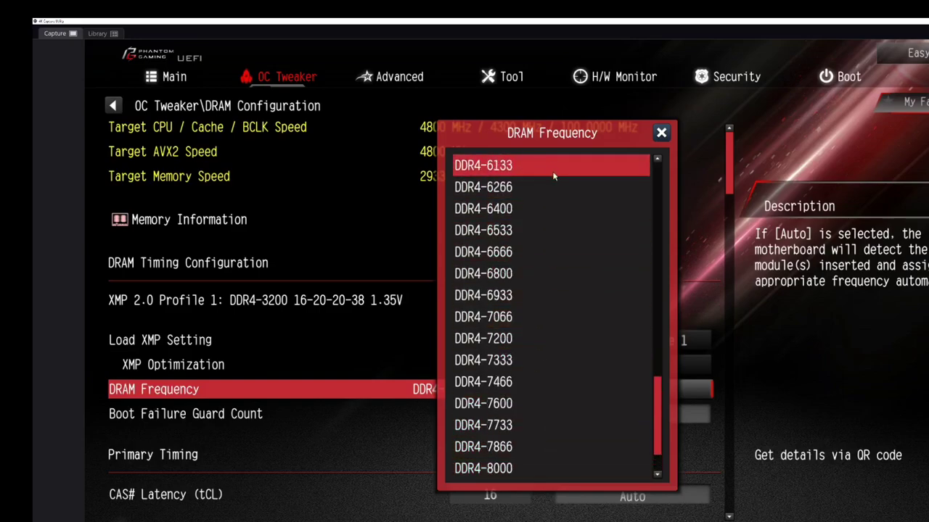
scroll(551, 174, up, 5)
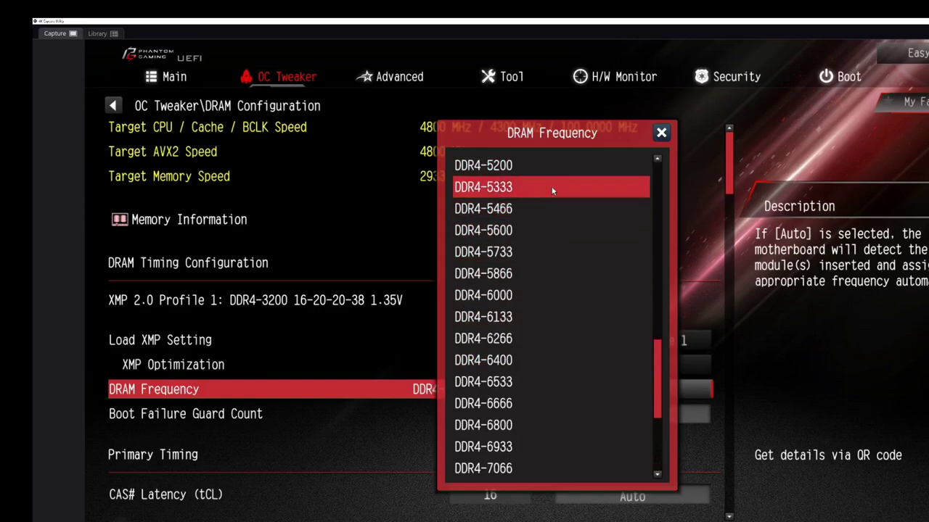
scroll(550, 178, up, 7)
scroll(550, 178, up, 1)
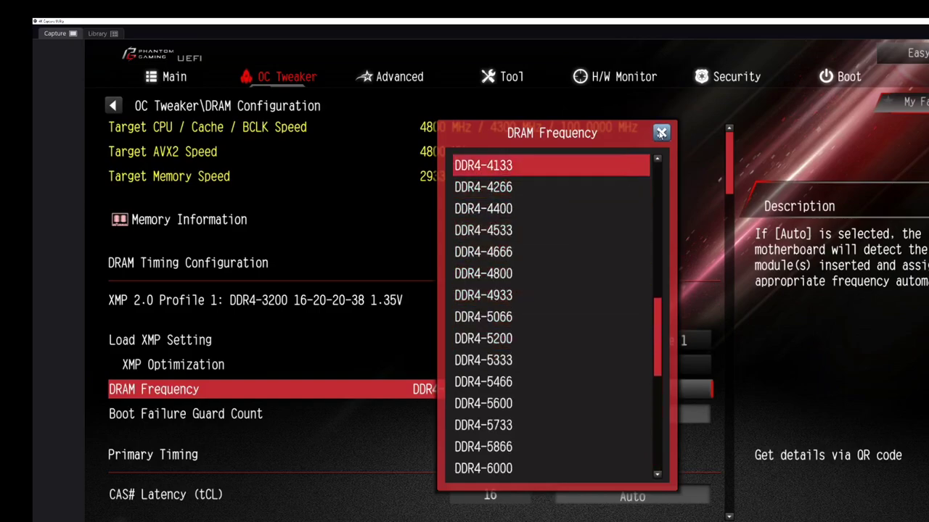
click(661, 133)
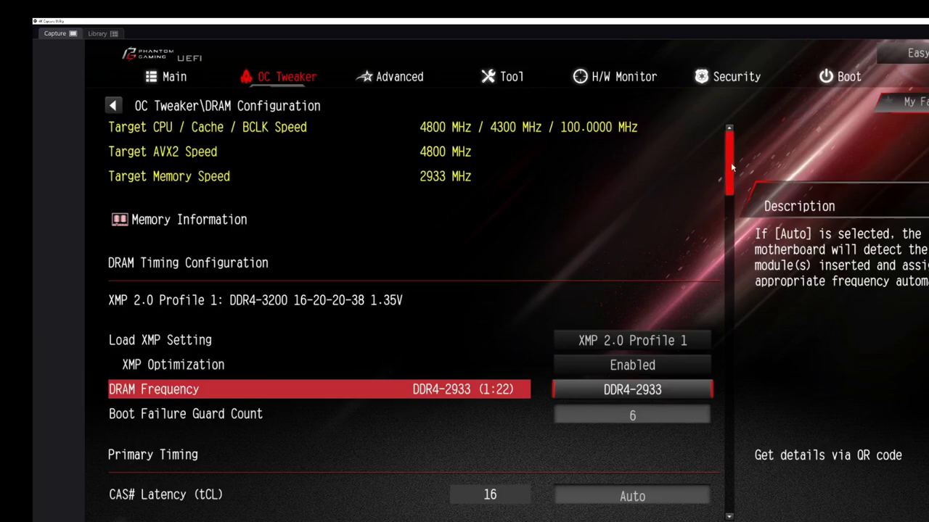
Look through the remaining DRAM Configuration settings, then return to the OC Tweaker overview.
scroll(737, 208, down, 2)
scroll(737, 208, down, 3)
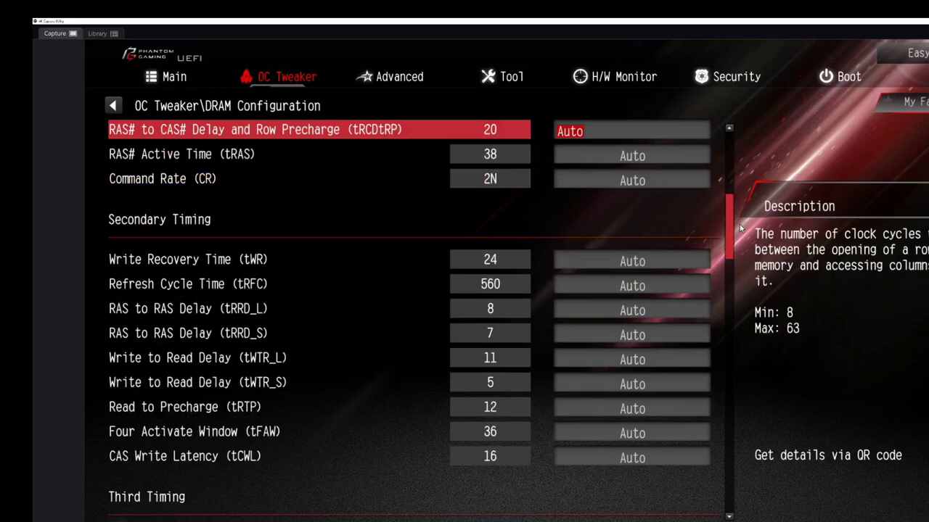
scroll(741, 229, down, 2)
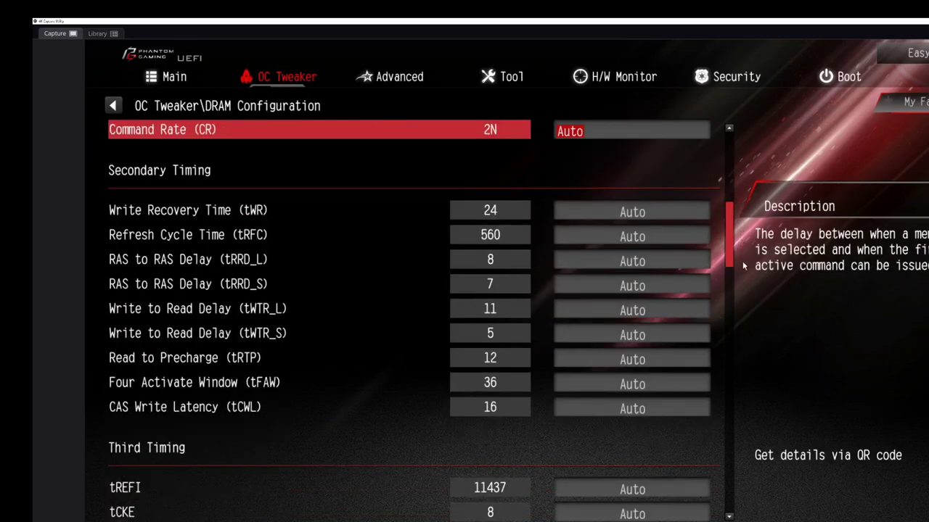
scroll(737, 273, down, 4)
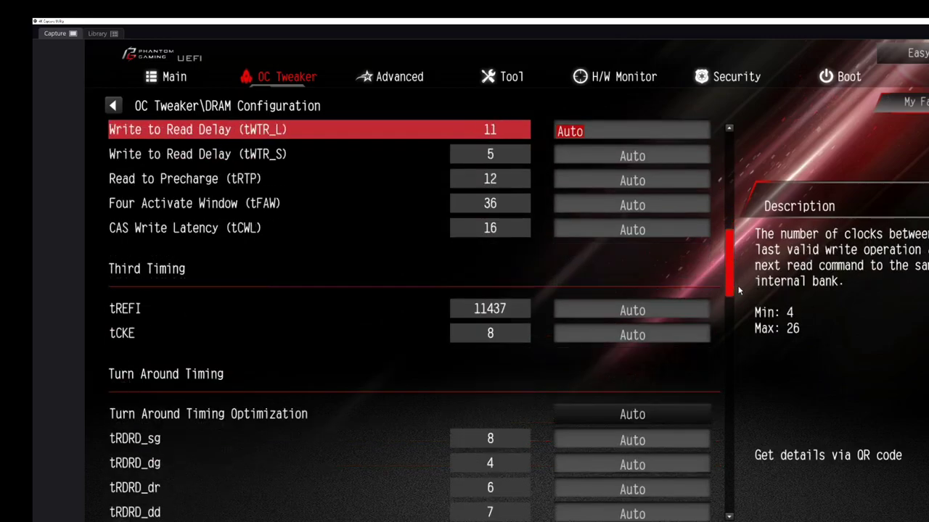
scroll(738, 312, down, 4)
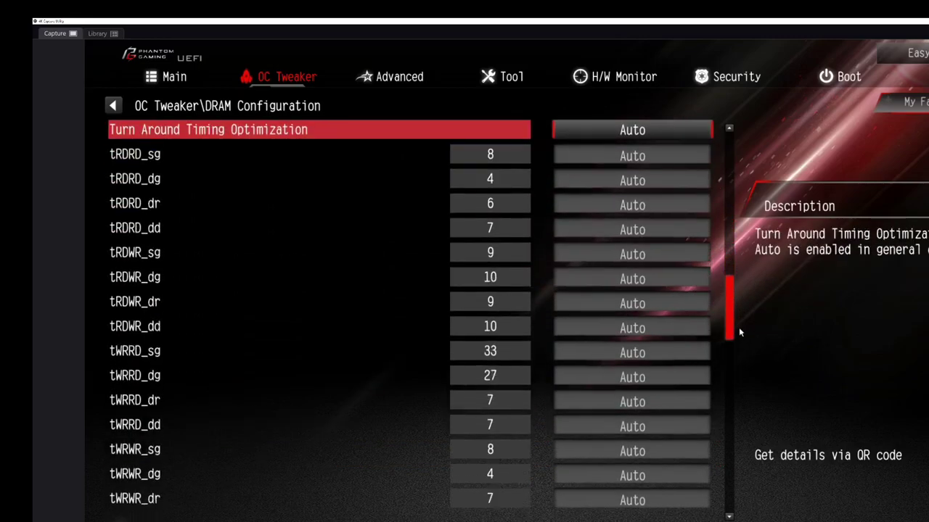
scroll(739, 336, down, 7)
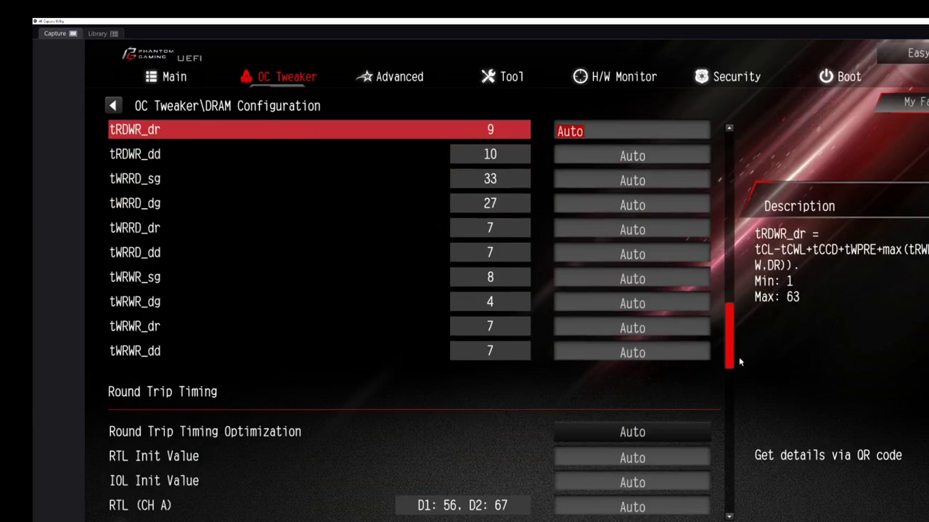
scroll(739, 365, down, 7)
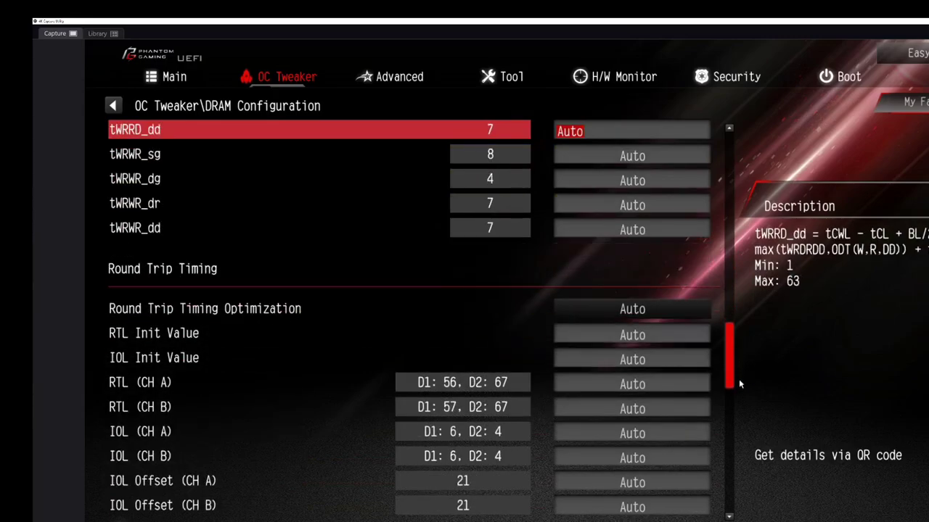
scroll(739, 398, down, 8)
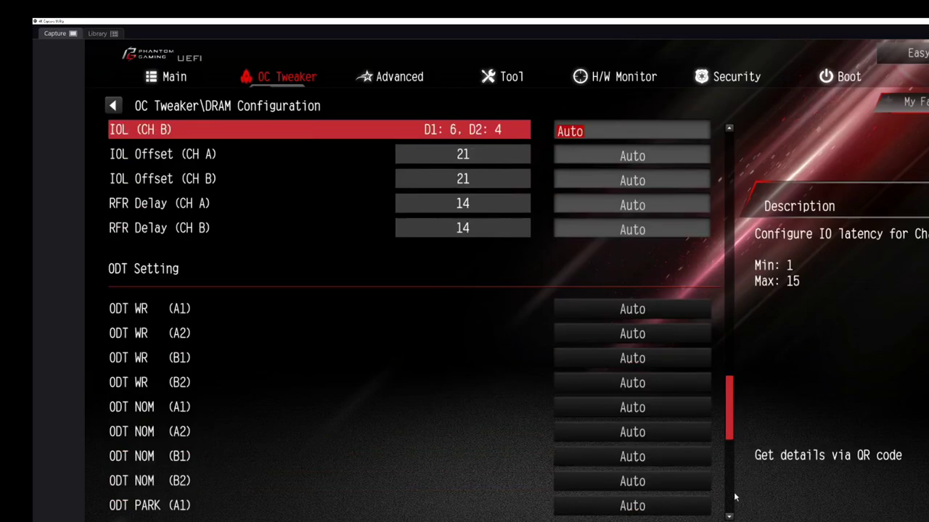
scroll(746, 486, down, 16)
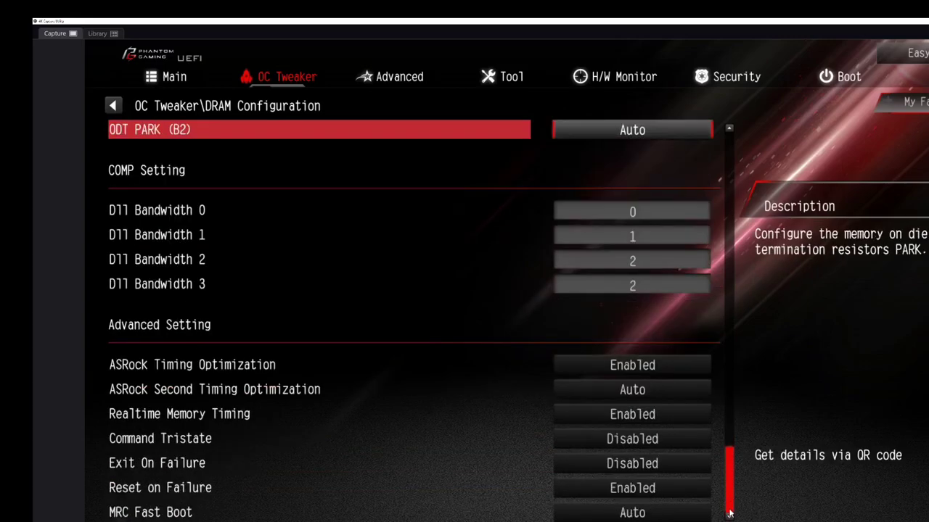
drag(728, 501, 725, 478)
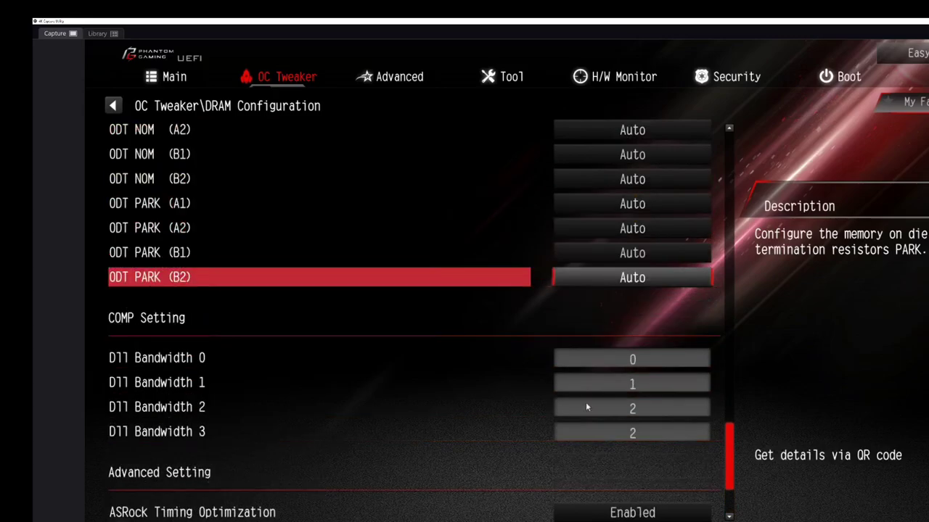
click(110, 106)
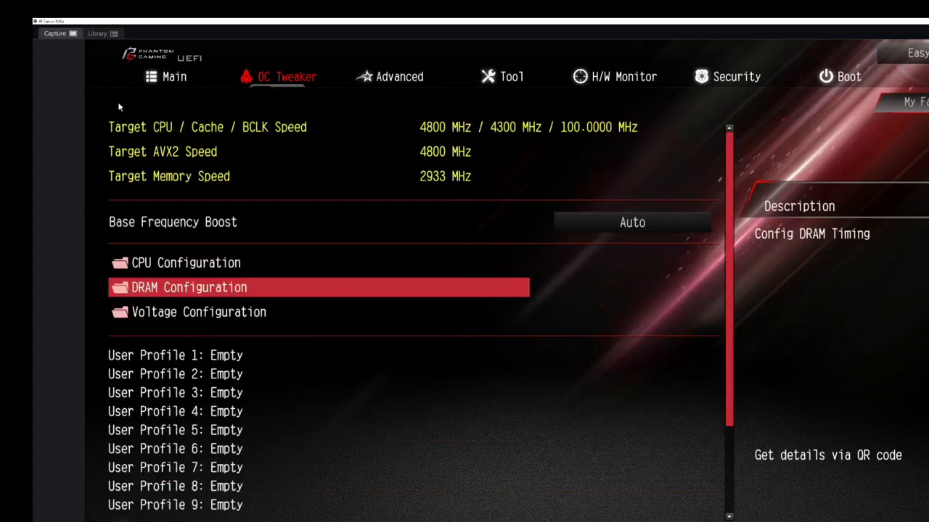
Inspect the DRAM Voltage value under Voltage Configuration, then go back to OC Tweaker.
click(216, 313)
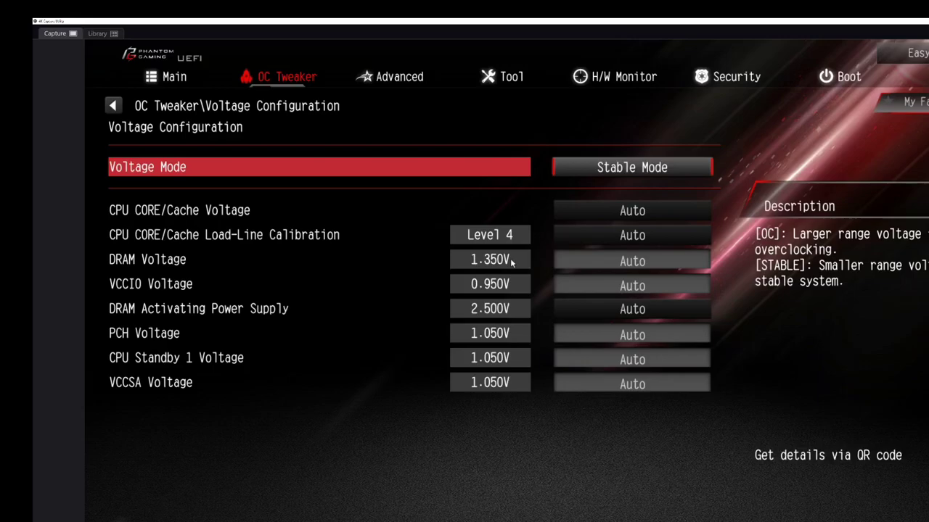
click(512, 261)
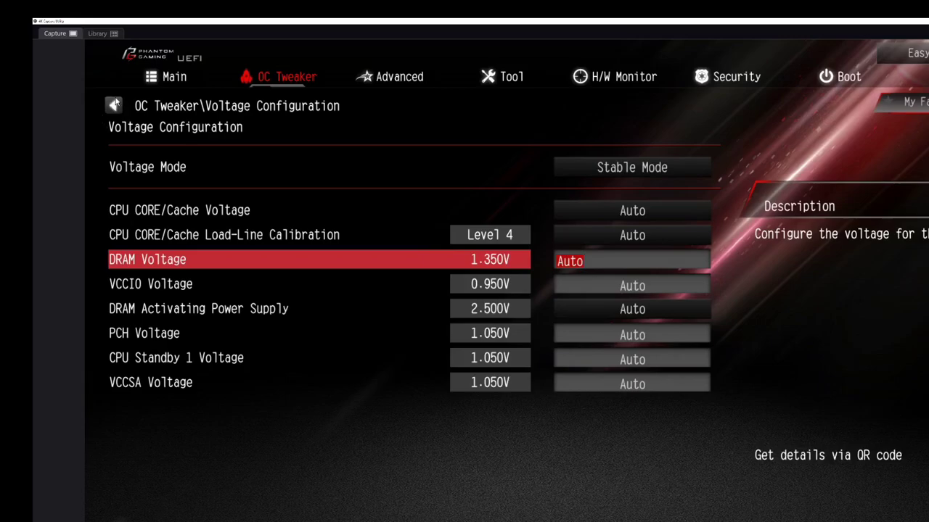
click(114, 105)
click(394, 73)
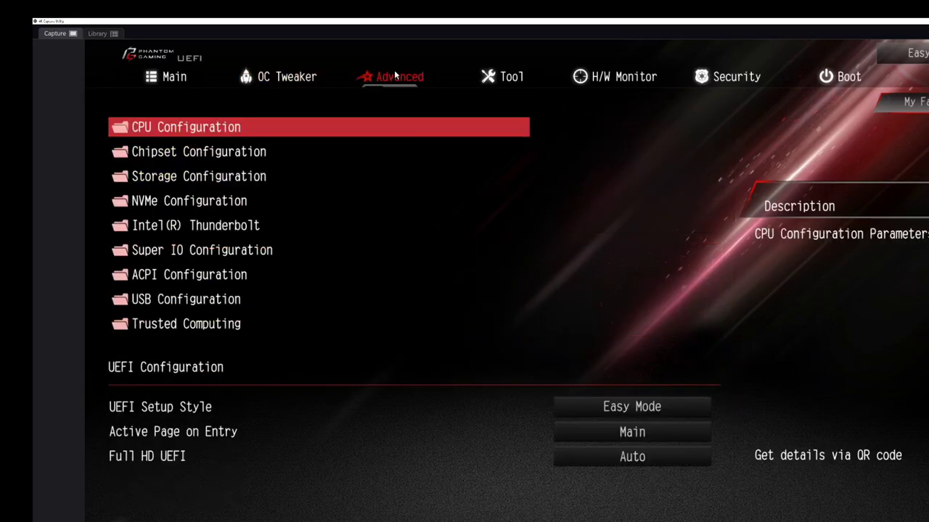
click(214, 132)
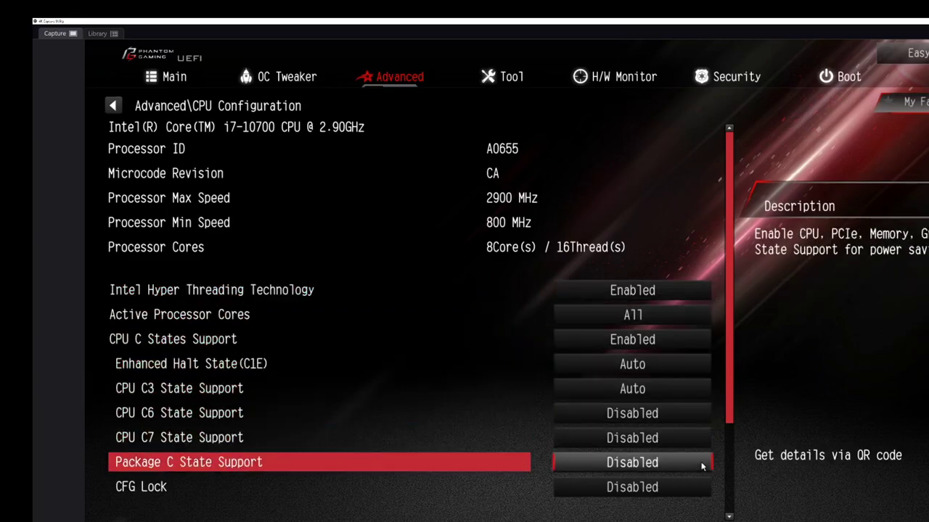
scroll(700, 515, down, 3)
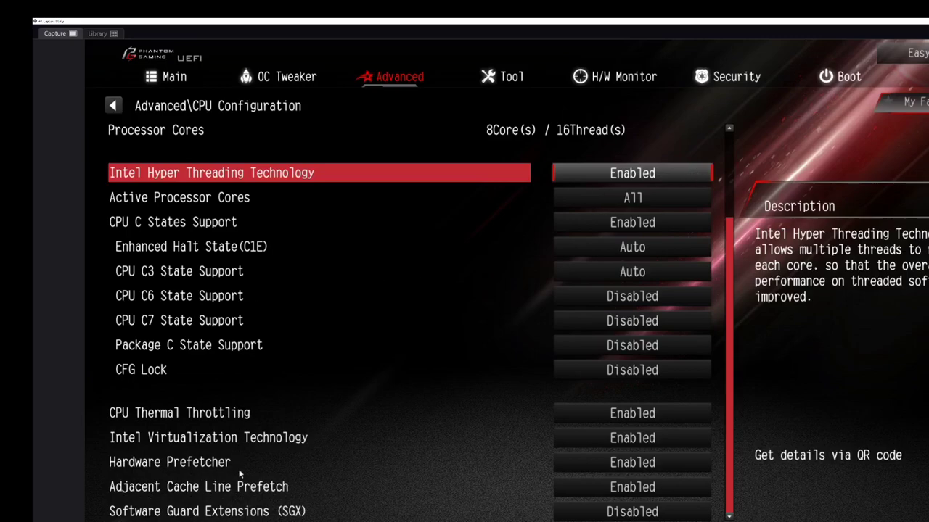
click(113, 106)
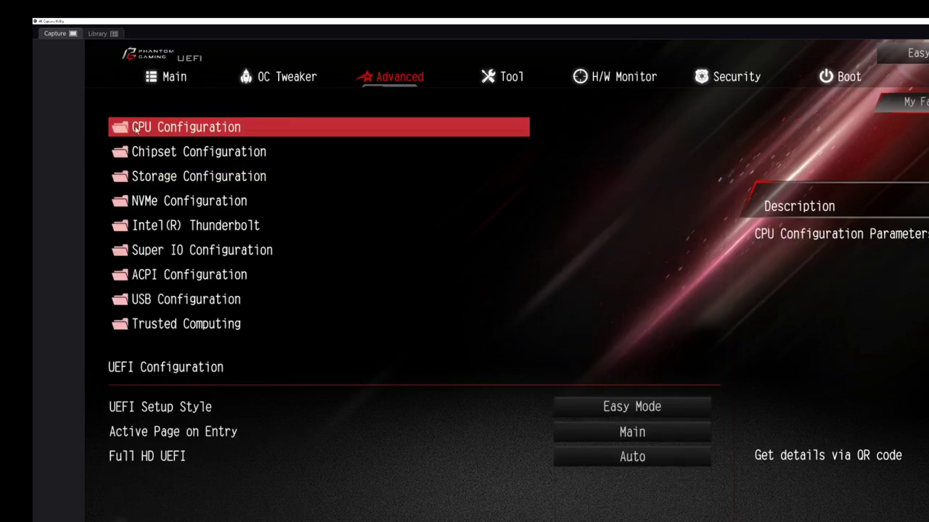
click(167, 153)
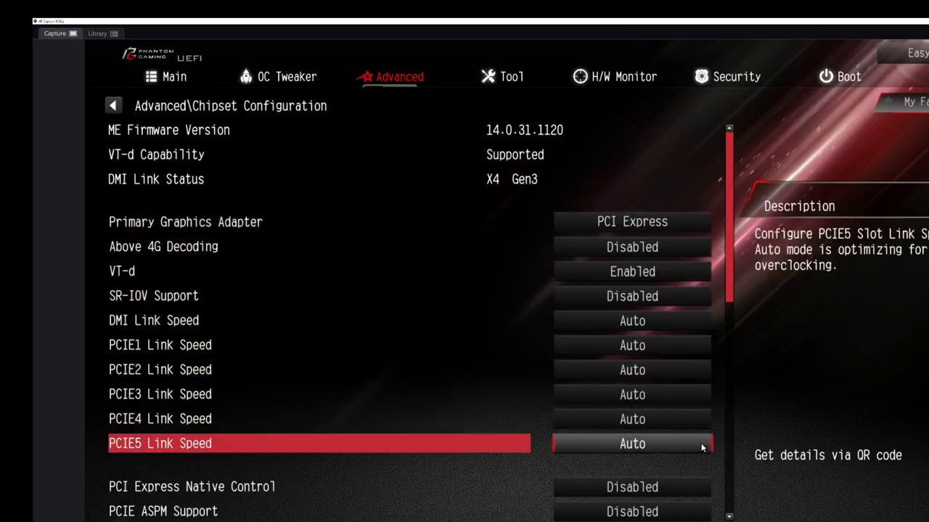
scroll(702, 512, down, 5)
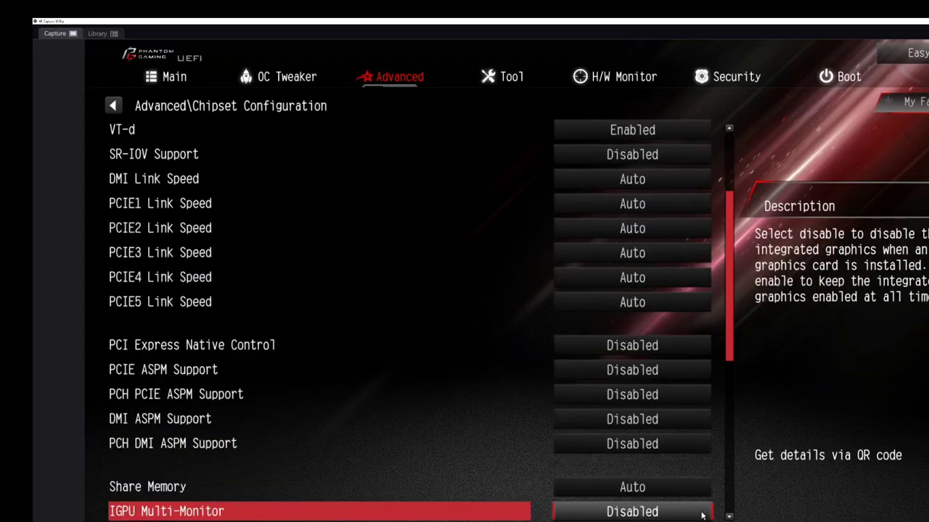
scroll(701, 512, down, 1)
scroll(702, 493, down, 5)
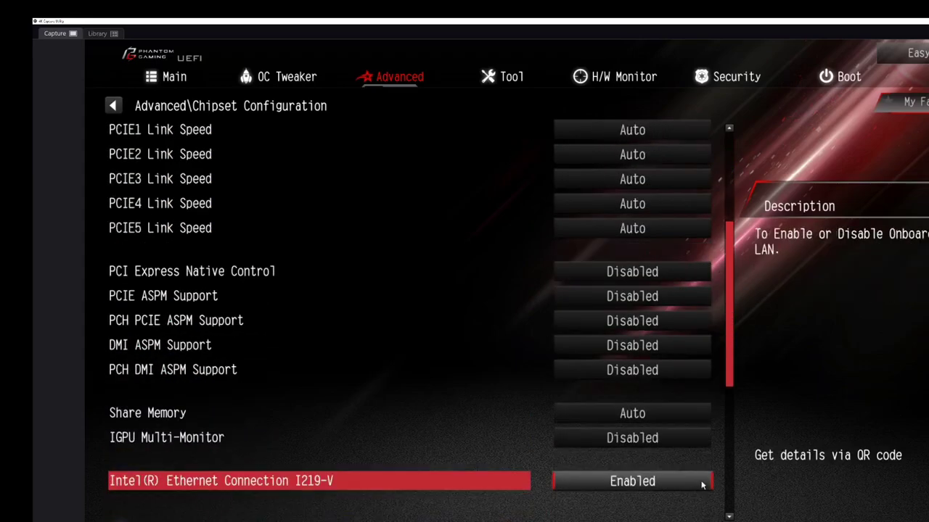
scroll(702, 504, down, 1)
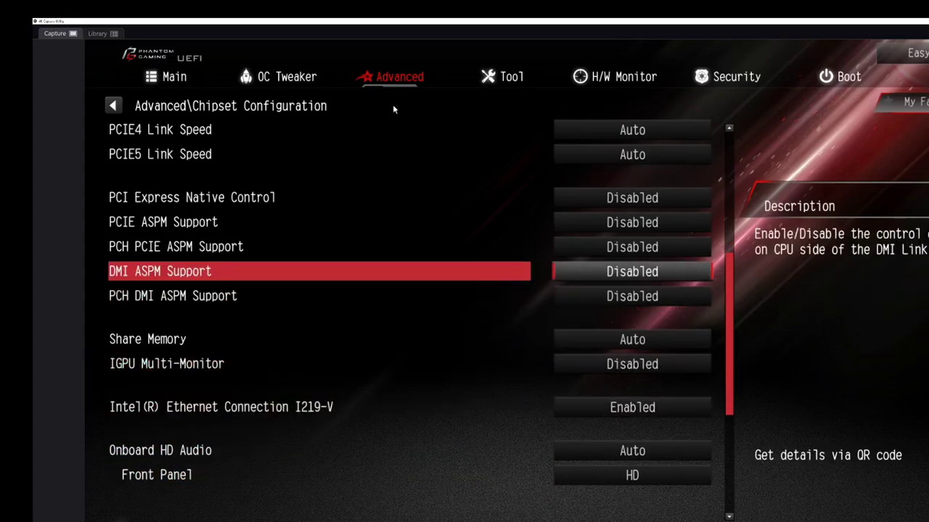
click(114, 104)
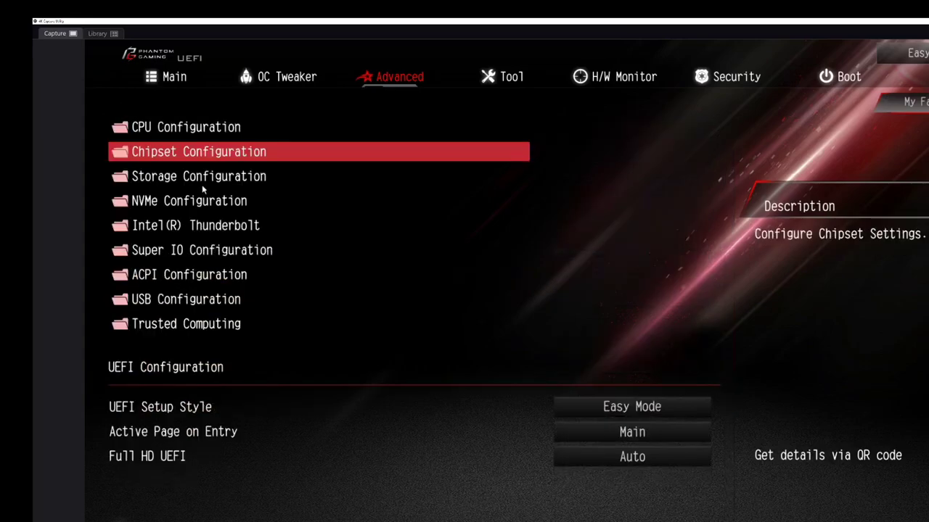
double_click(203, 183)
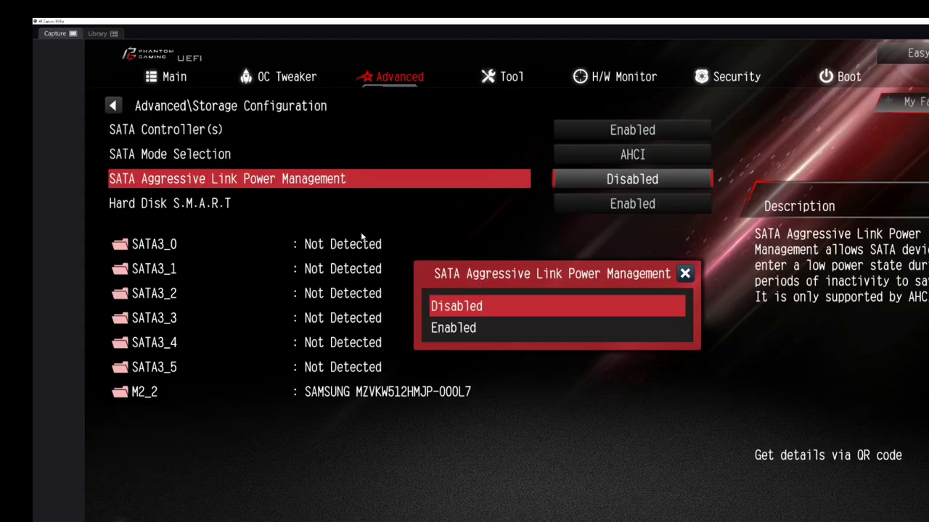
click(684, 275)
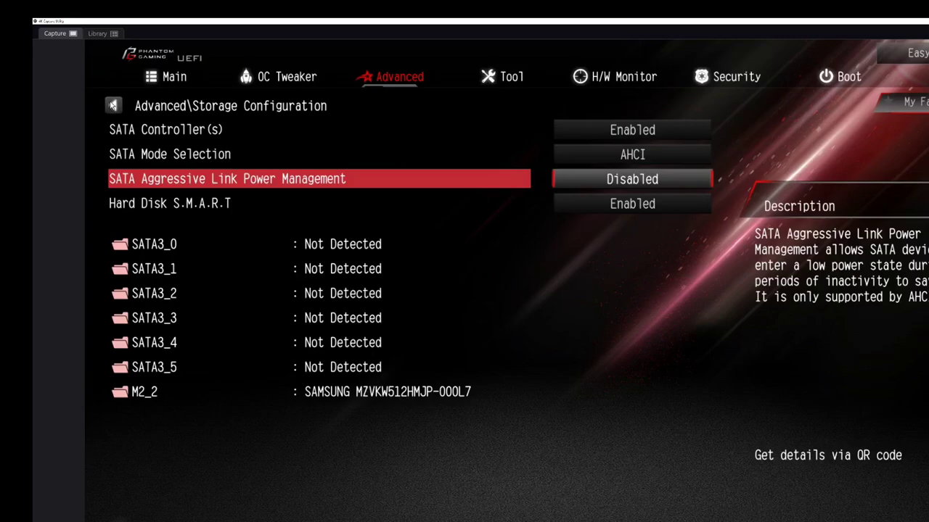
click(113, 106)
click(178, 207)
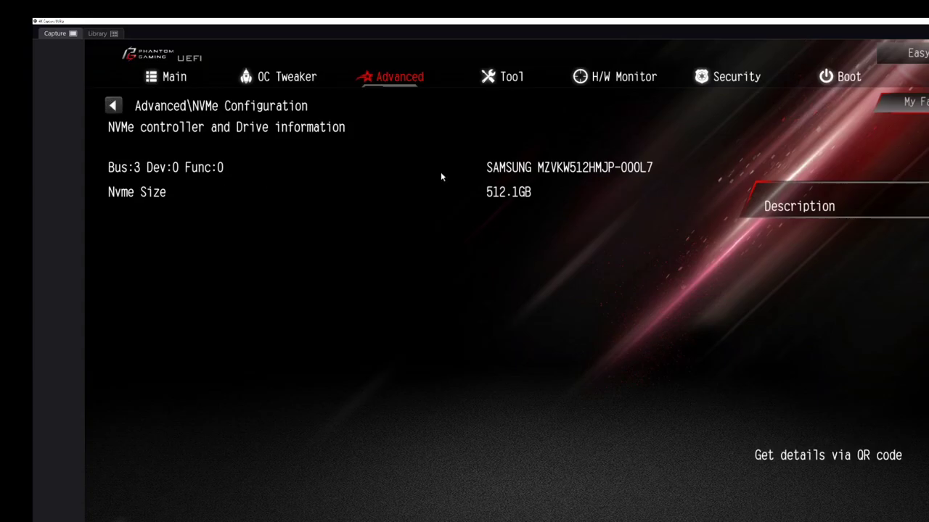
click(112, 106)
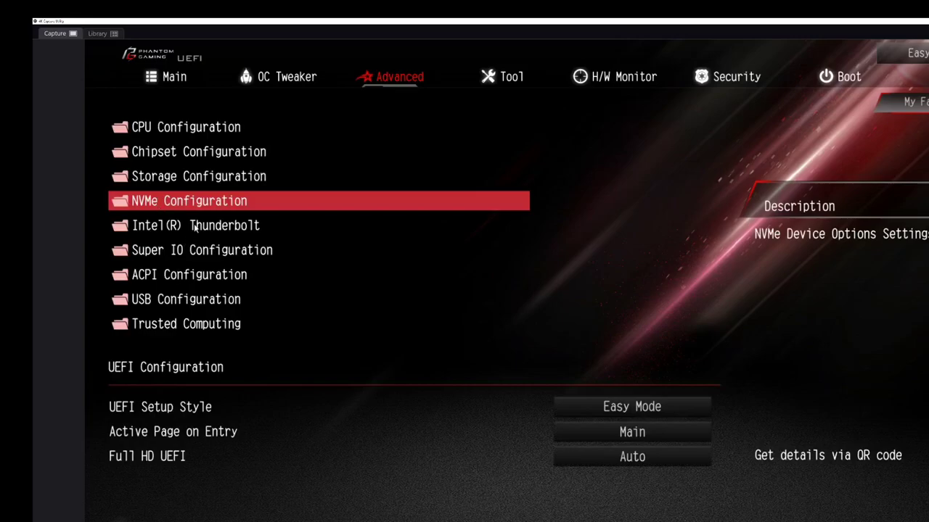
View the Intel Thunderbolt, Super IO and ACPI Configuration submenus in turn.
click(197, 226)
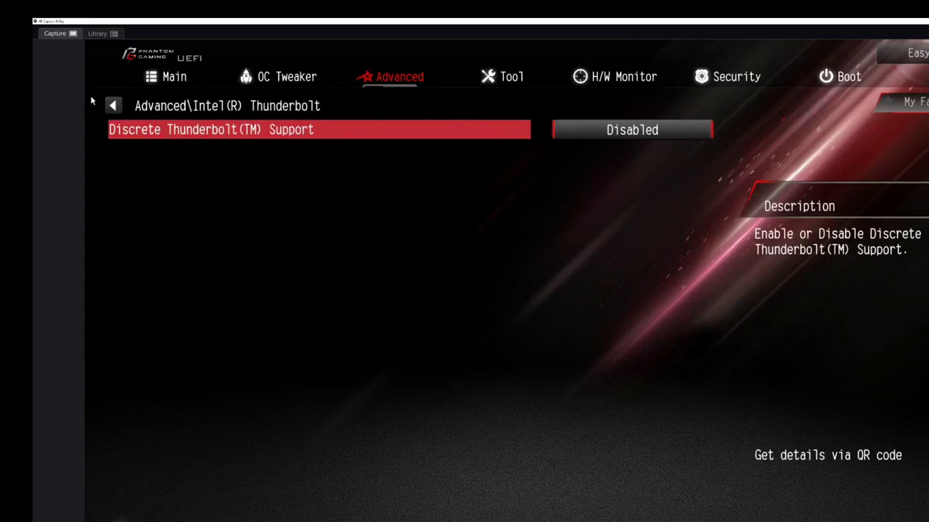
click(111, 111)
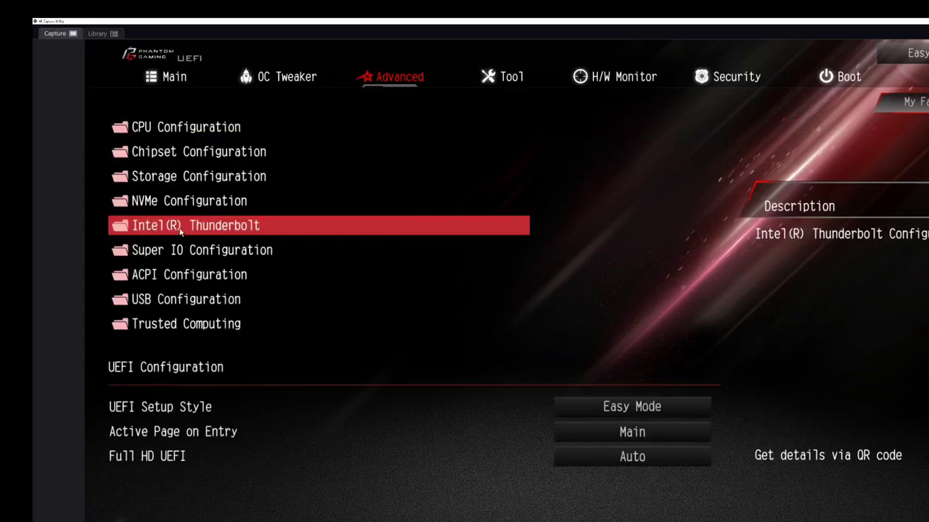
click(194, 254)
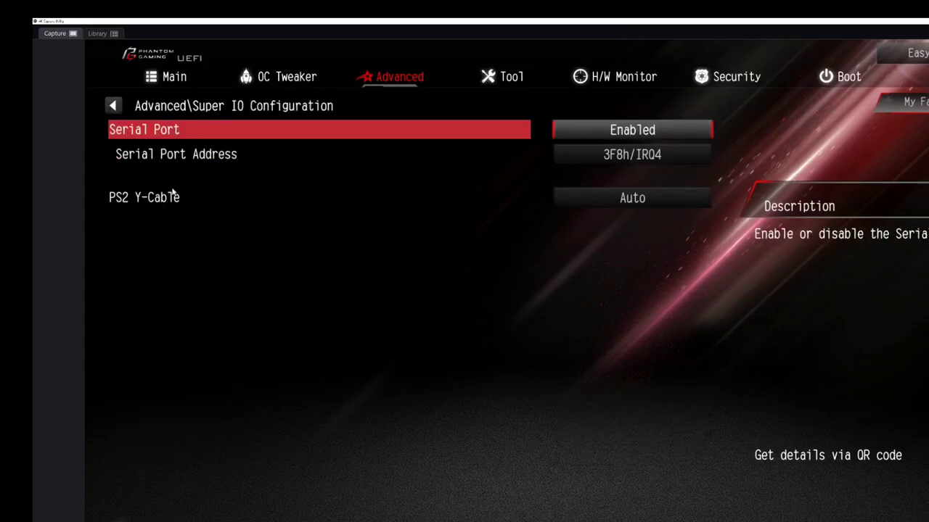
click(112, 105)
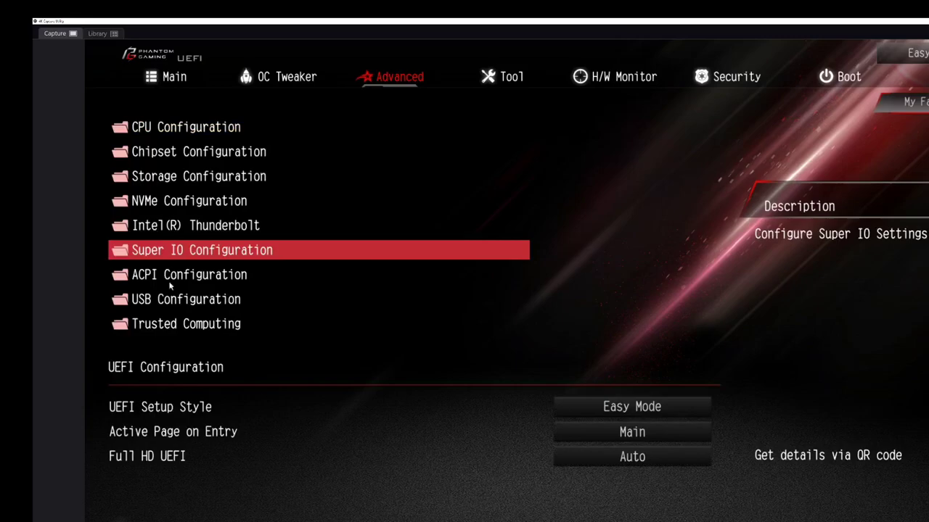
click(176, 280)
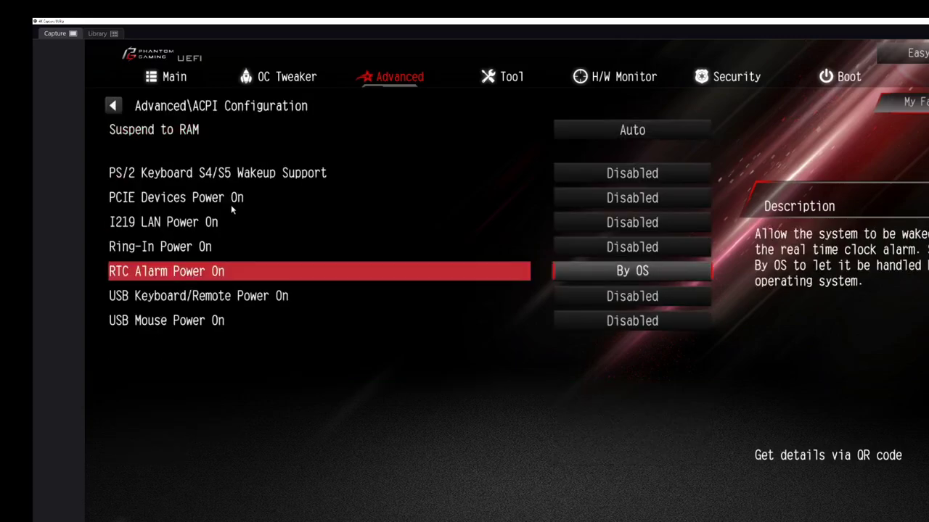
click(114, 106)
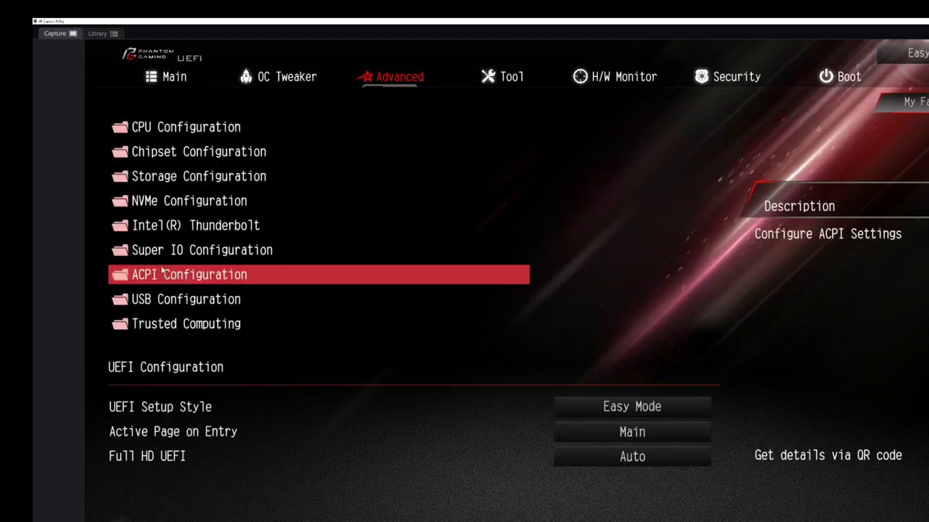
Review the USB Configuration and Trusted Computing settings, returning to the Advanced list.
click(177, 302)
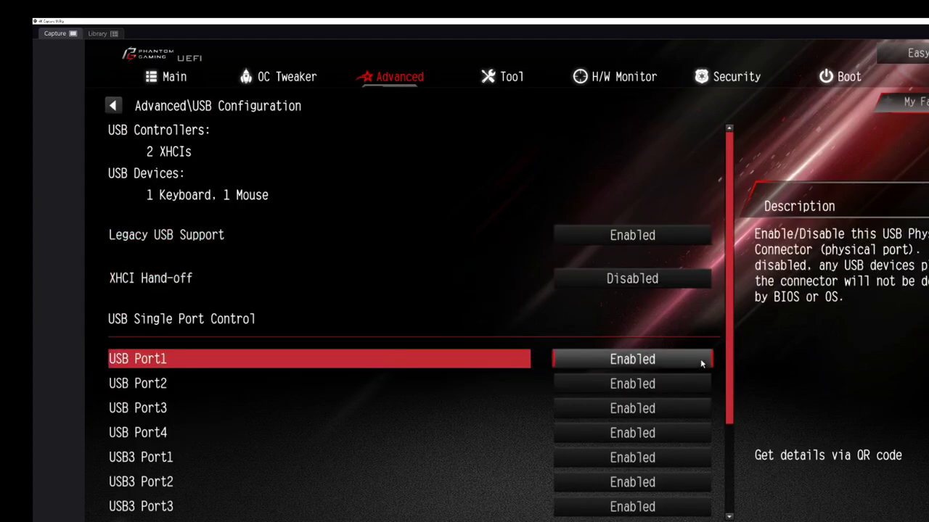
scroll(702, 511, down, 6)
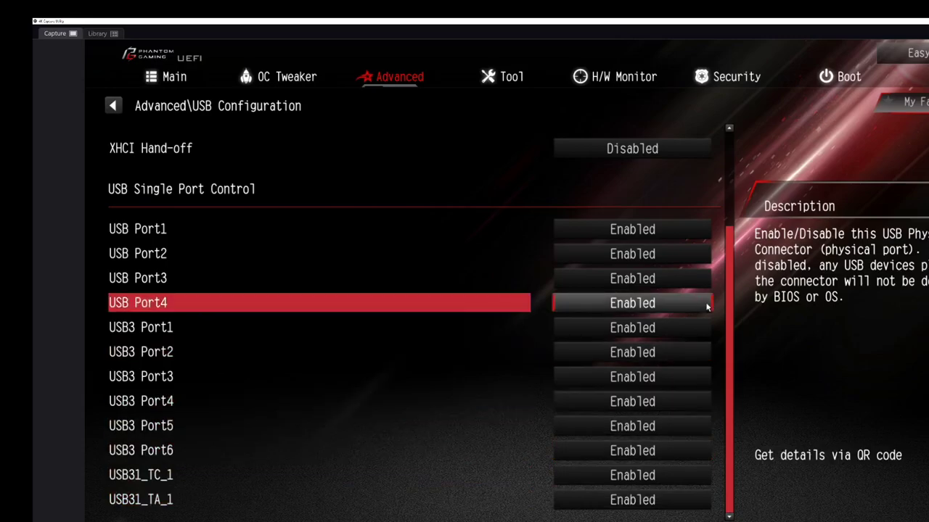
scroll(703, 152, up, 5)
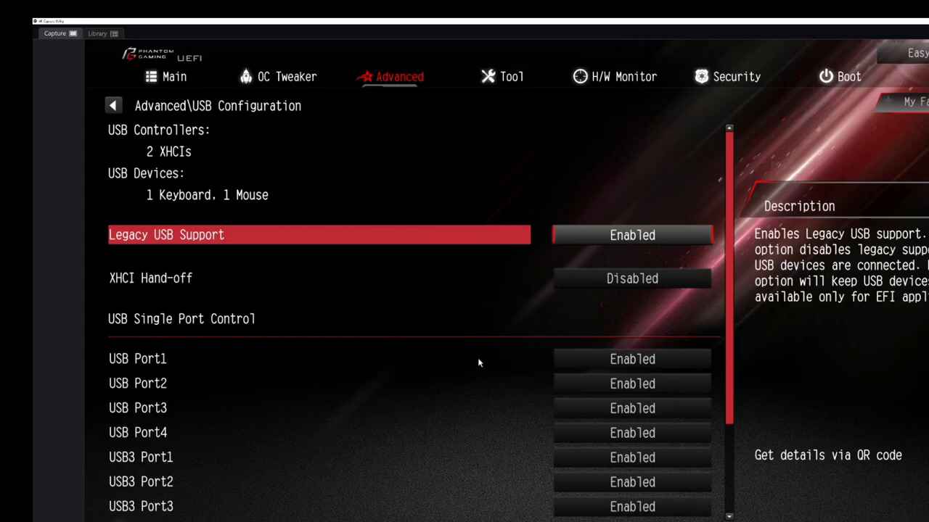
click(115, 106)
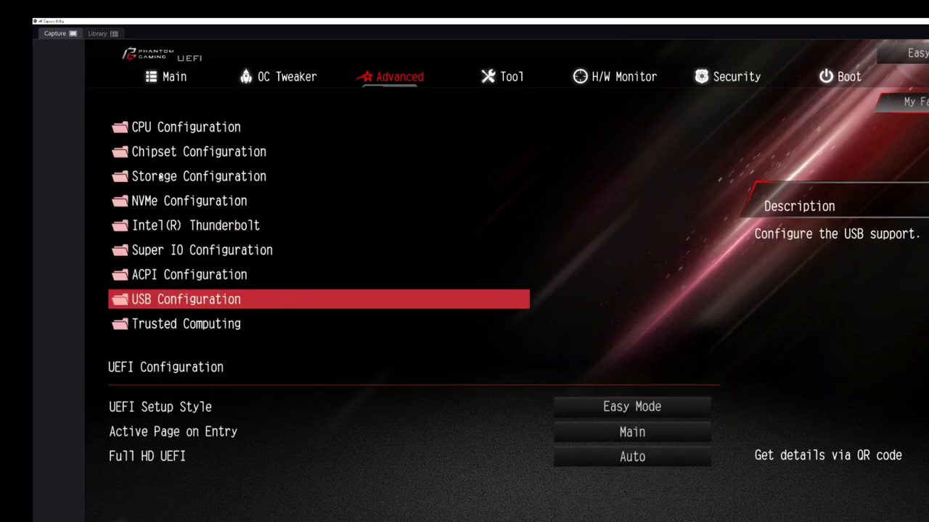
click(203, 325)
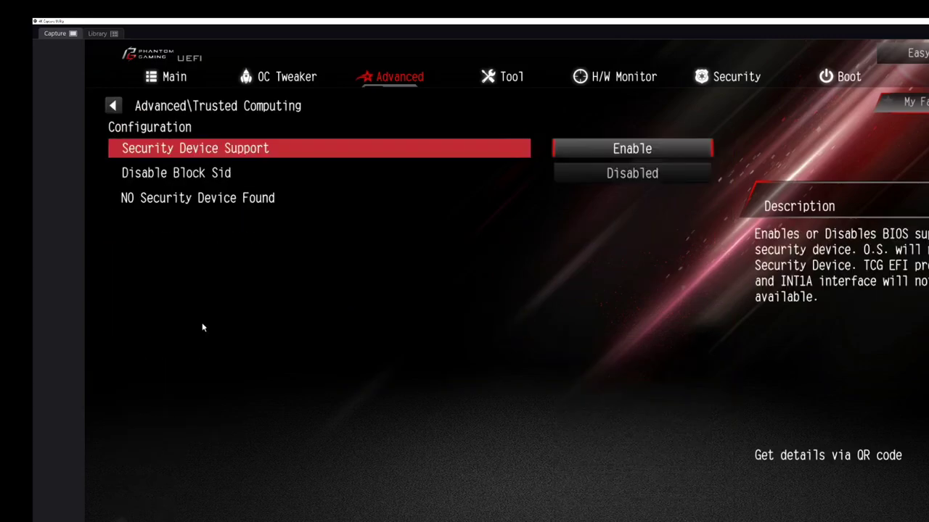
click(115, 106)
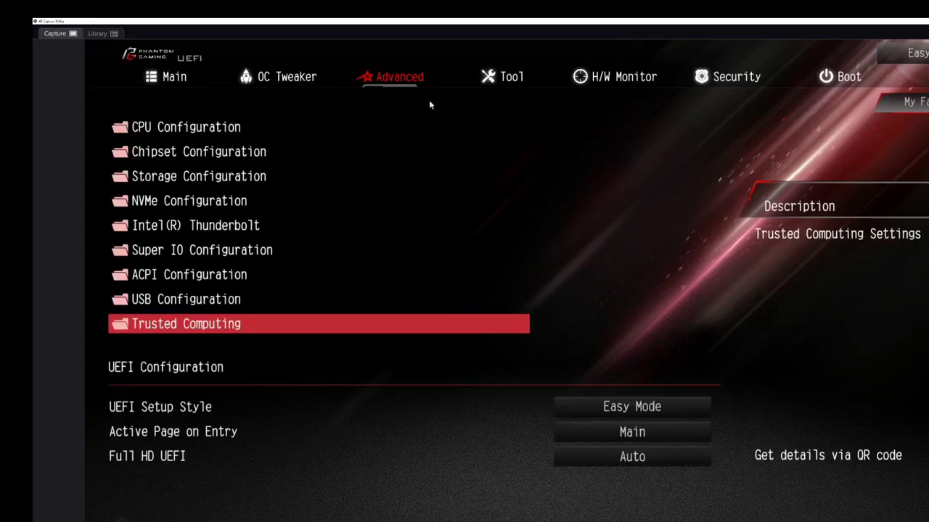
Open the Tool page and view the NVME Sanitization Tool before returning to the utilities list.
click(510, 79)
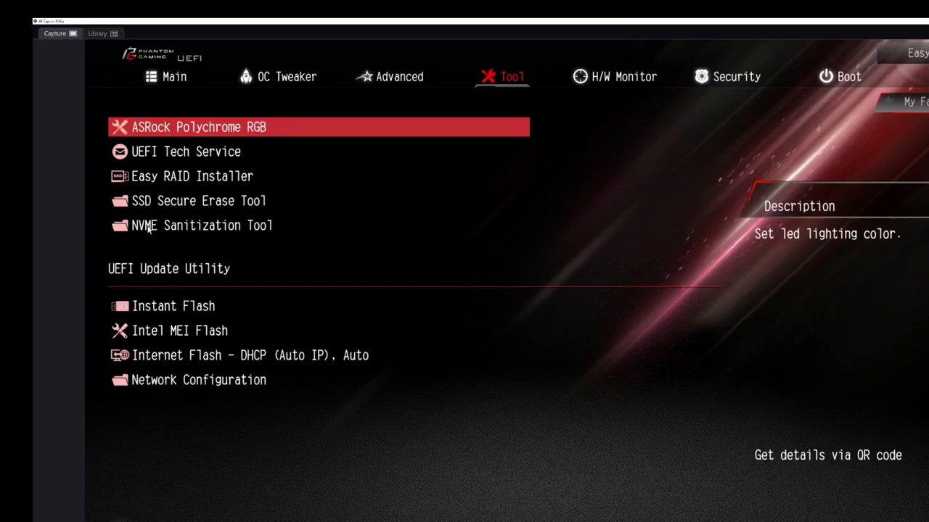
double_click(222, 226)
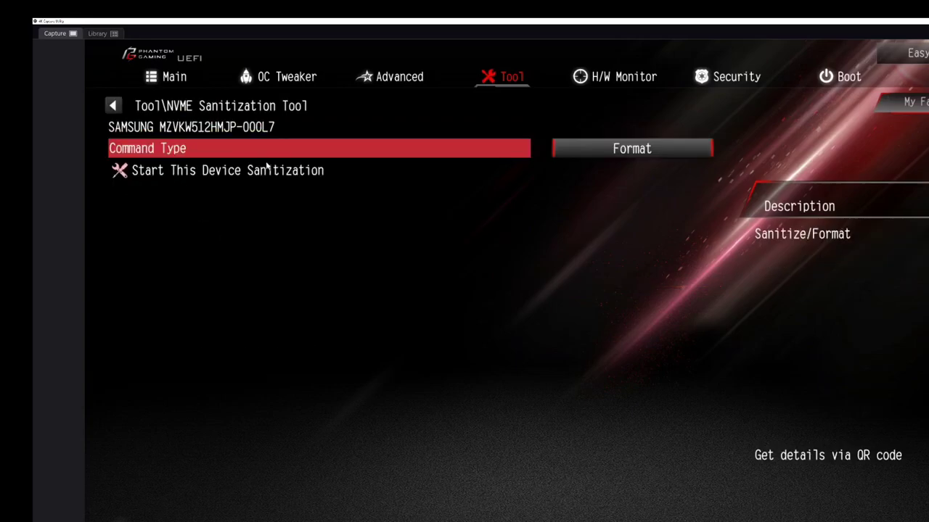
click(113, 107)
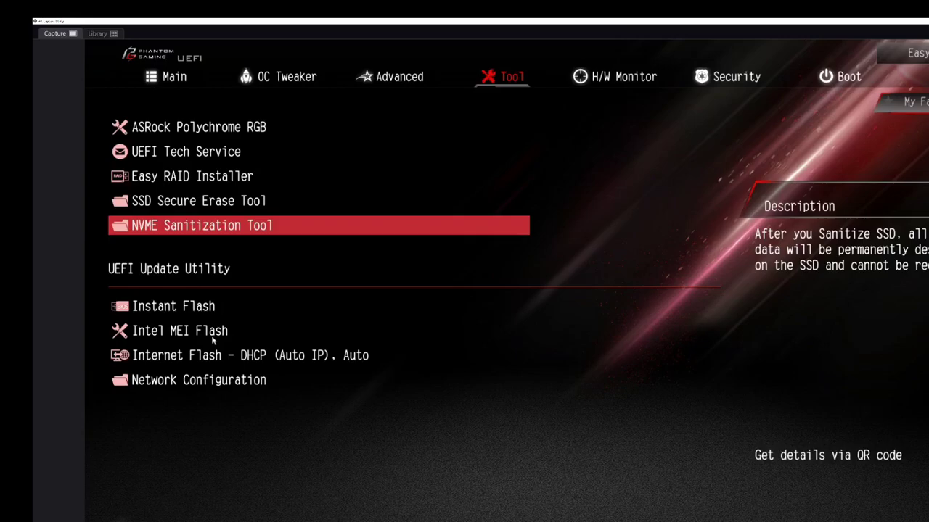
Check H/W Monitor readings (CPU 37.0 °C, CPU Fan 1 1532 RPM) and its fan control settings.
click(602, 82)
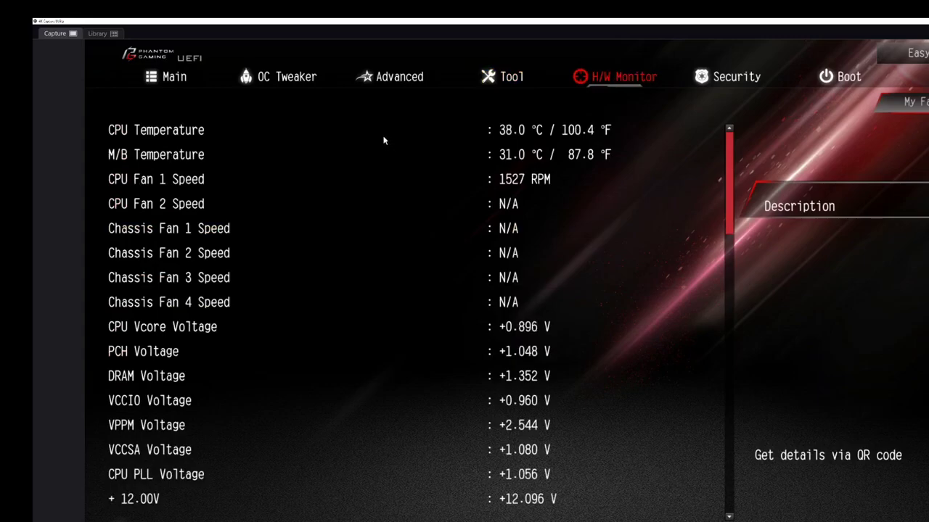
scroll(380, 140, down, 4)
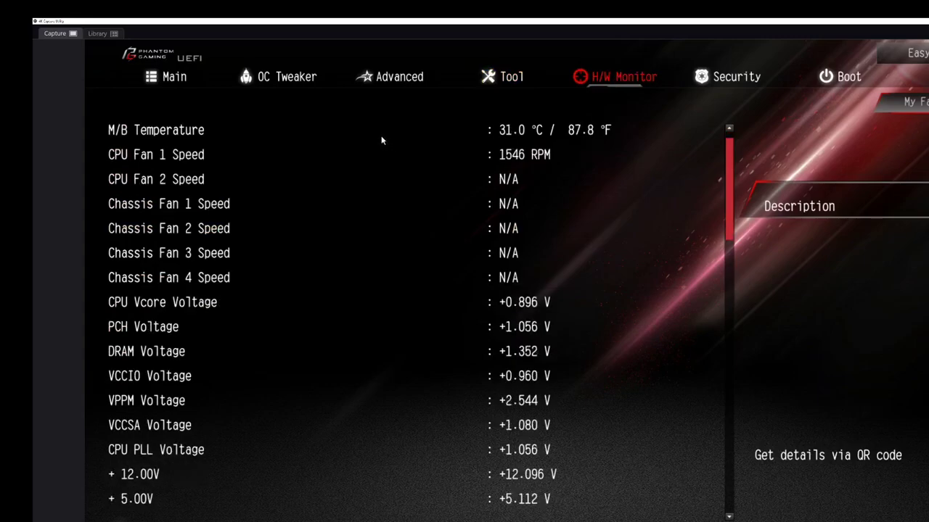
scroll(319, 497, down, 3)
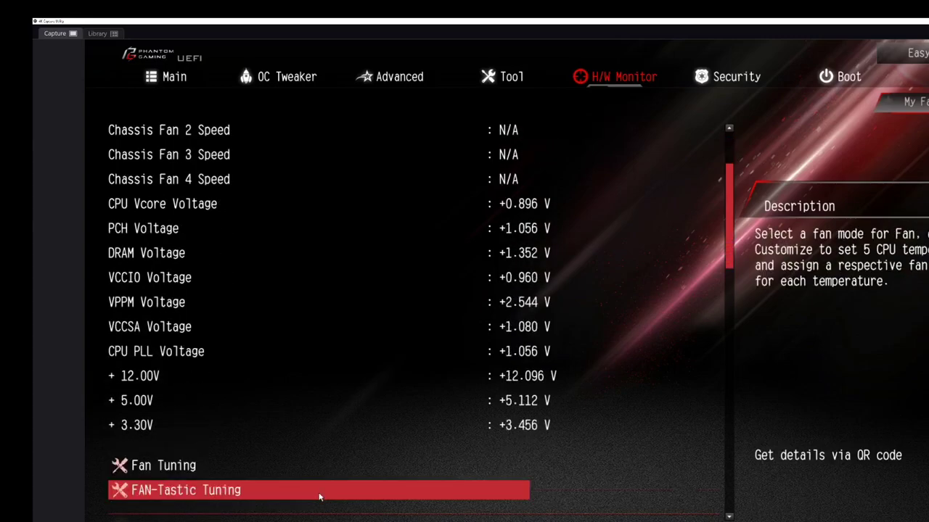
scroll(702, 515, down, 2)
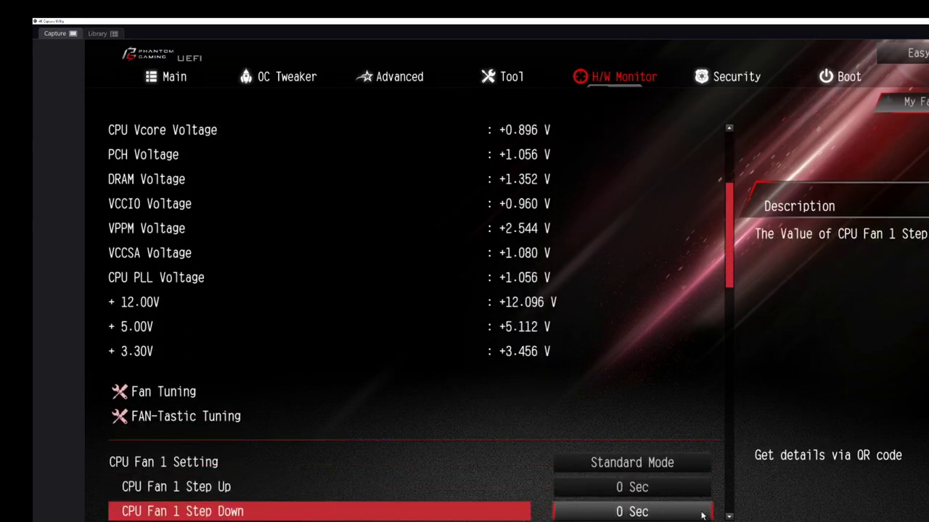
scroll(701, 510, down, 3)
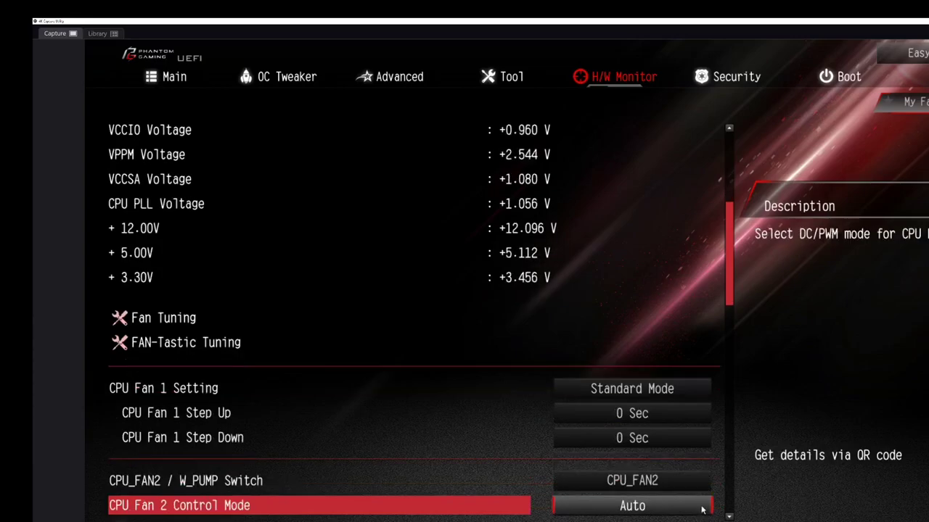
scroll(702, 510, down, 3)
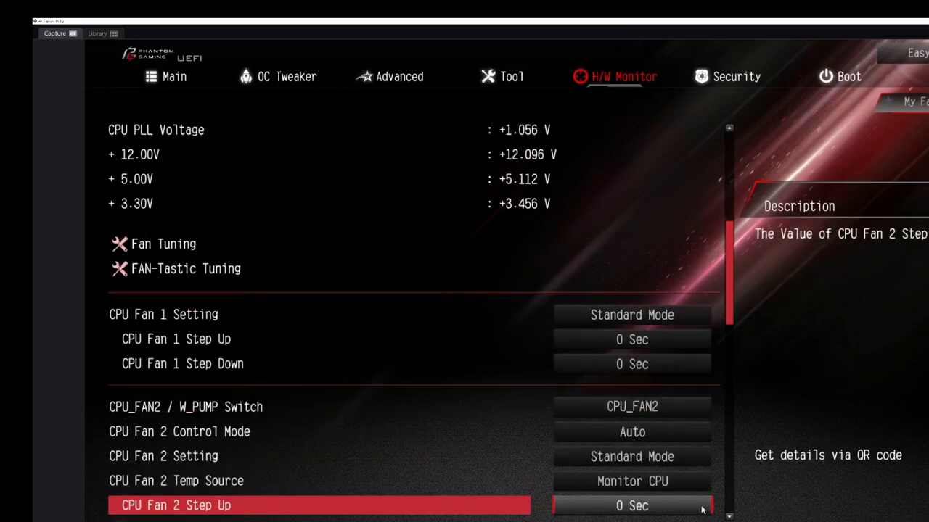
scroll(701, 510, down, 3)
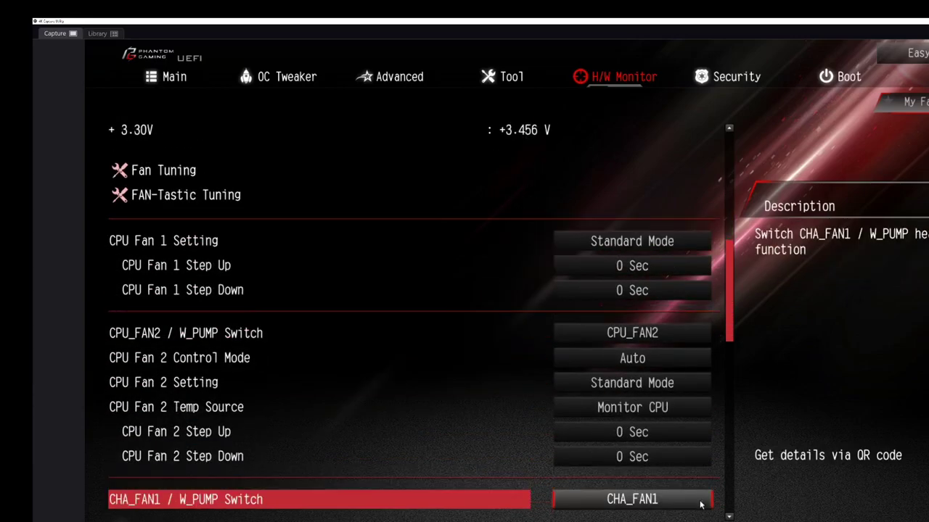
scroll(702, 510, down, 3)
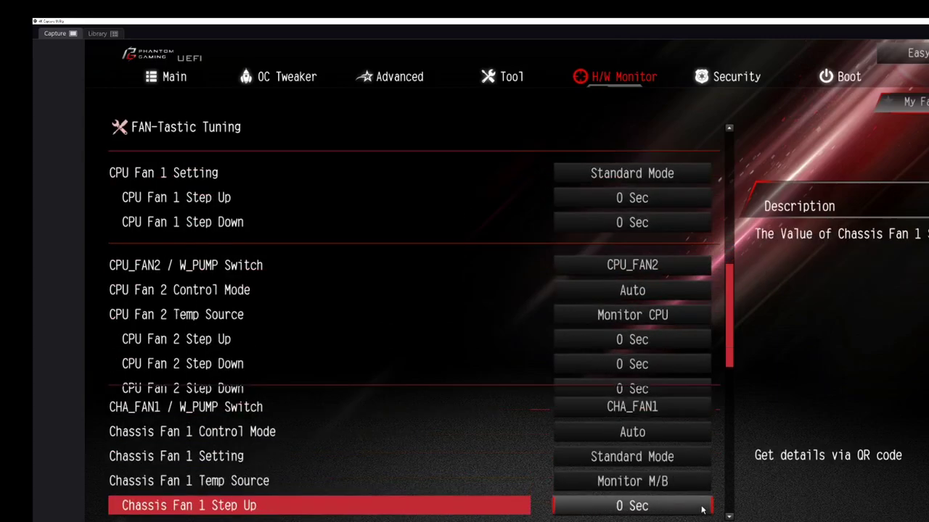
scroll(702, 515, down, 3)
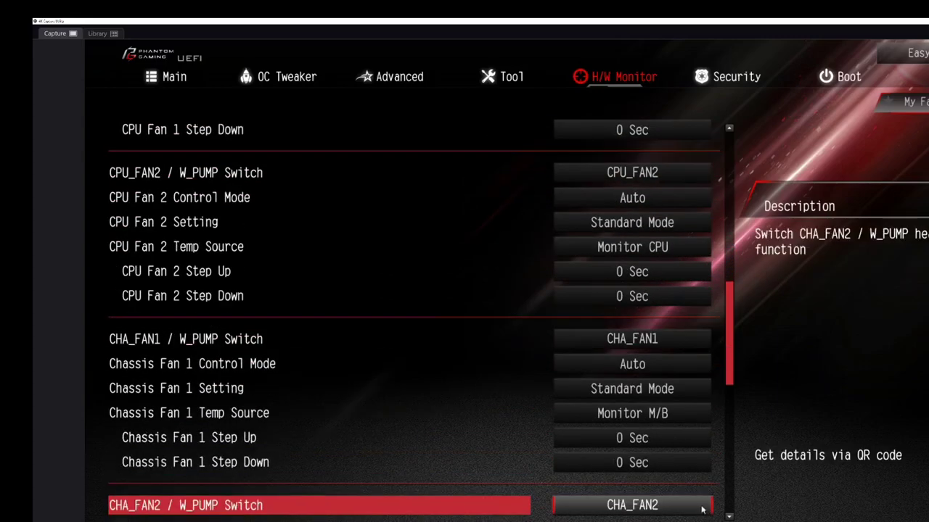
scroll(701, 515, down, 3)
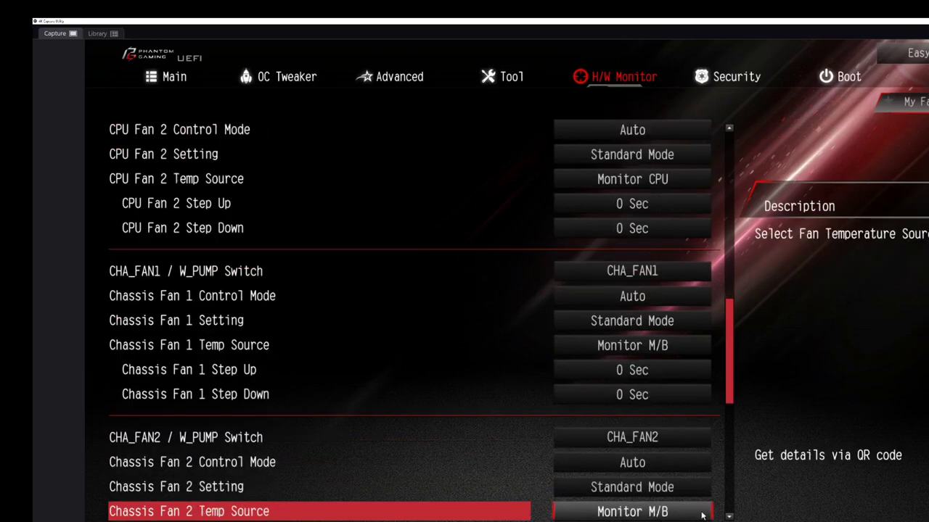
scroll(702, 515, down, 3)
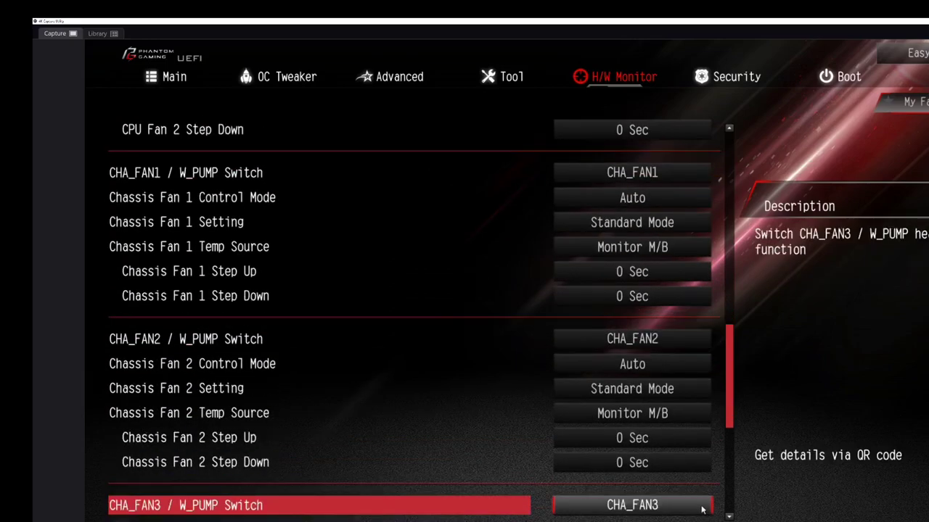
scroll(701, 515, down, 5)
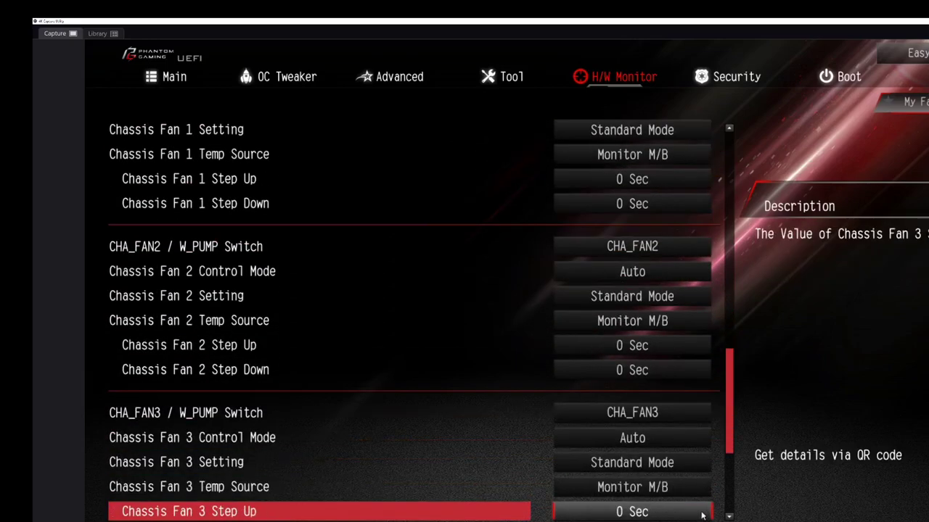
scroll(701, 510, down, 4)
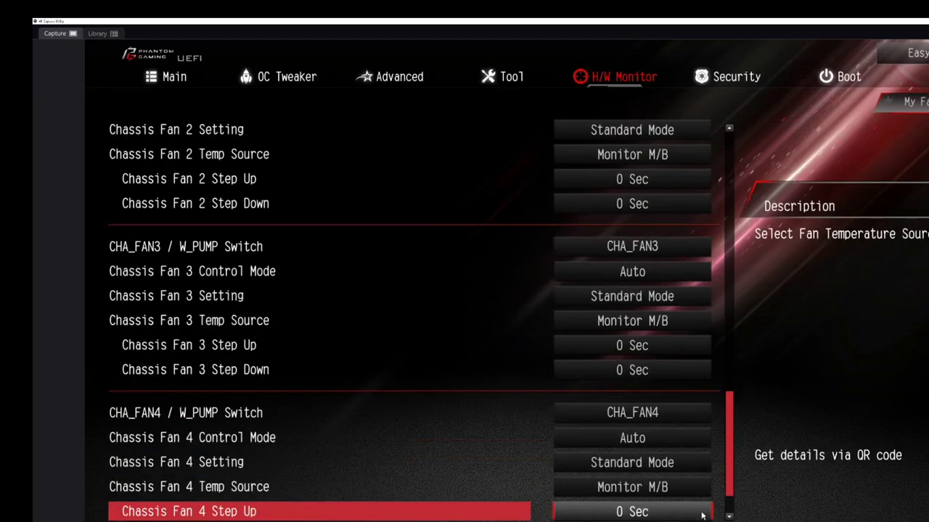
scroll(702, 492, down, 1)
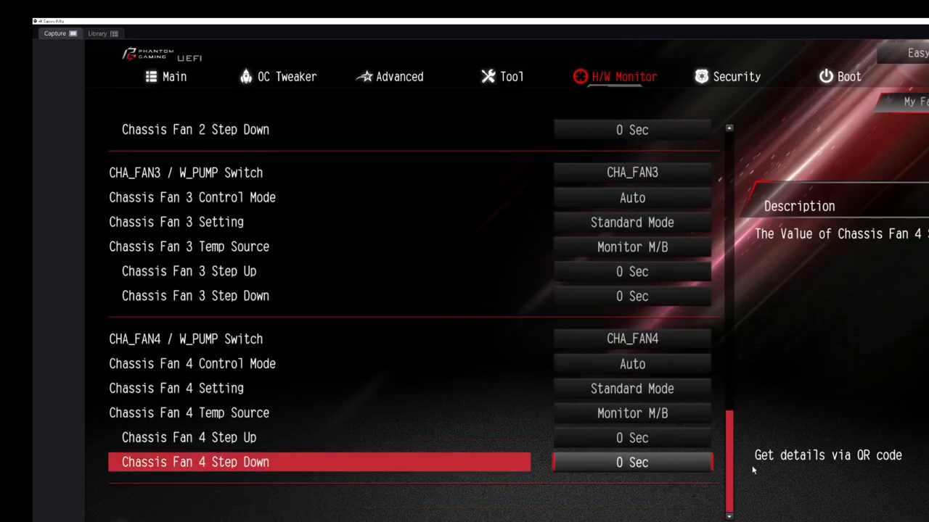
scroll(715, 239, up, 15)
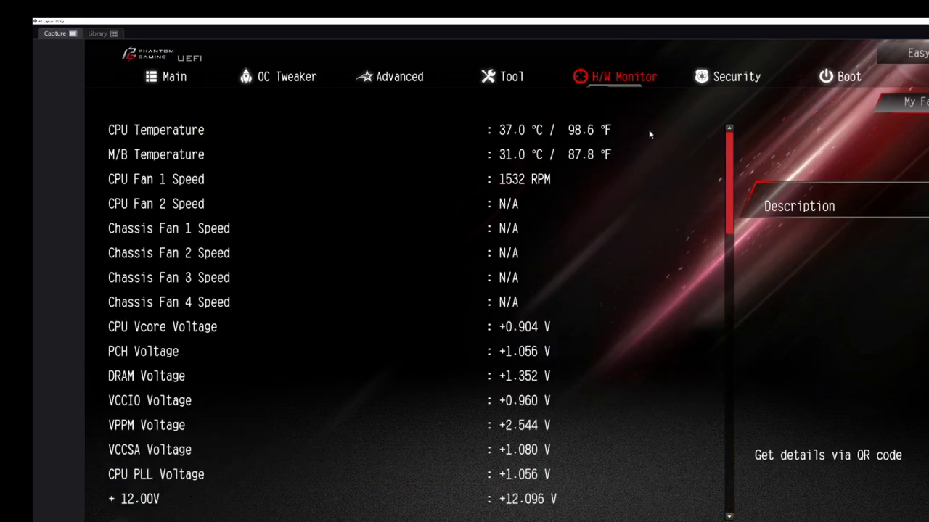
Open the Security page to view password, Secure Boot and HDD security settings.
click(724, 77)
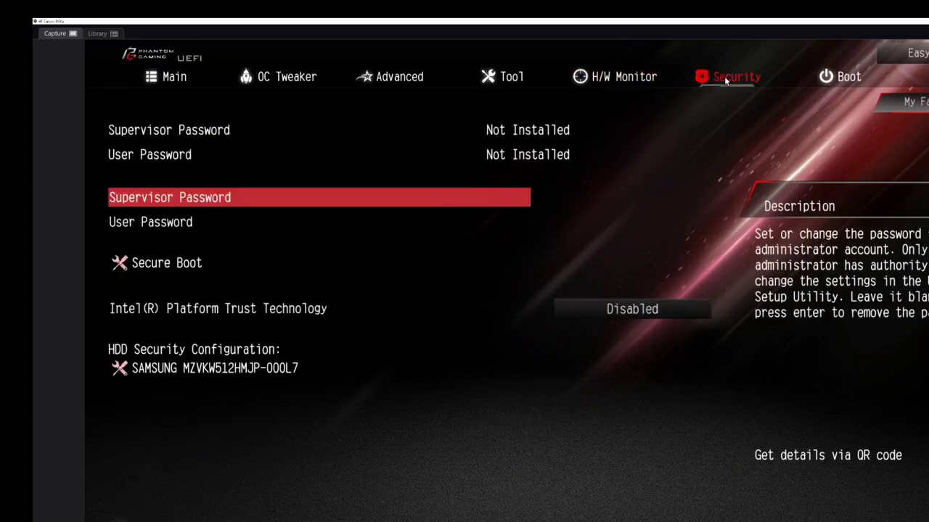